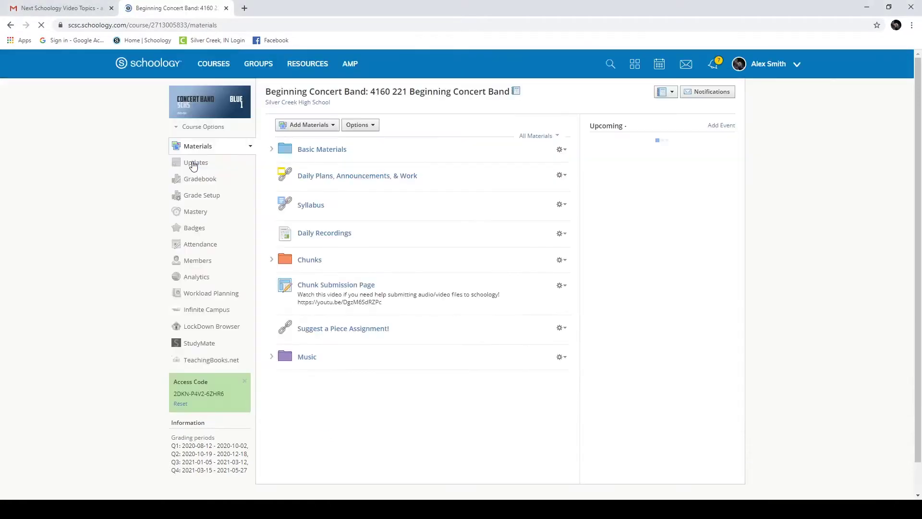
- Open the Members list of the Beginning Concert Band course
{"action": "left_click", "coordinate": [203, 265]}
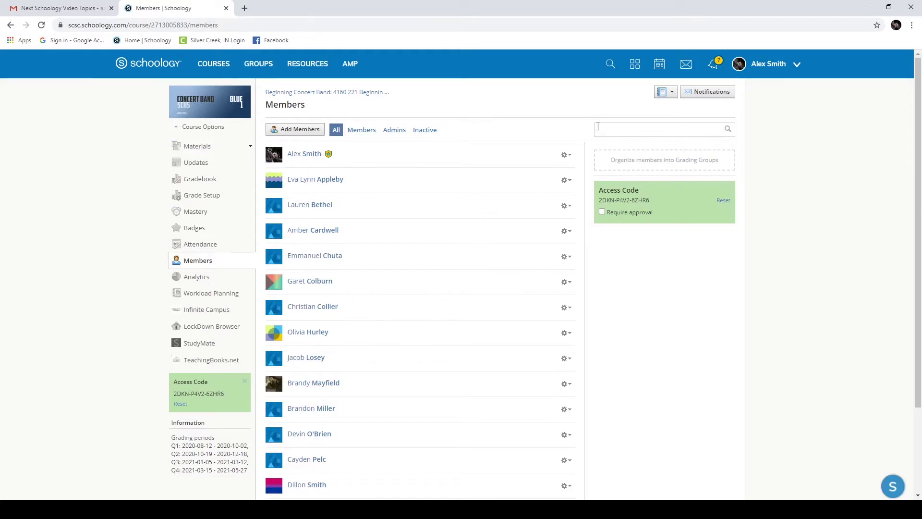
- Search people by surname and enroll the matching person in Beginning Concert Band
{"action": "left_click", "coordinate": [303, 130]}
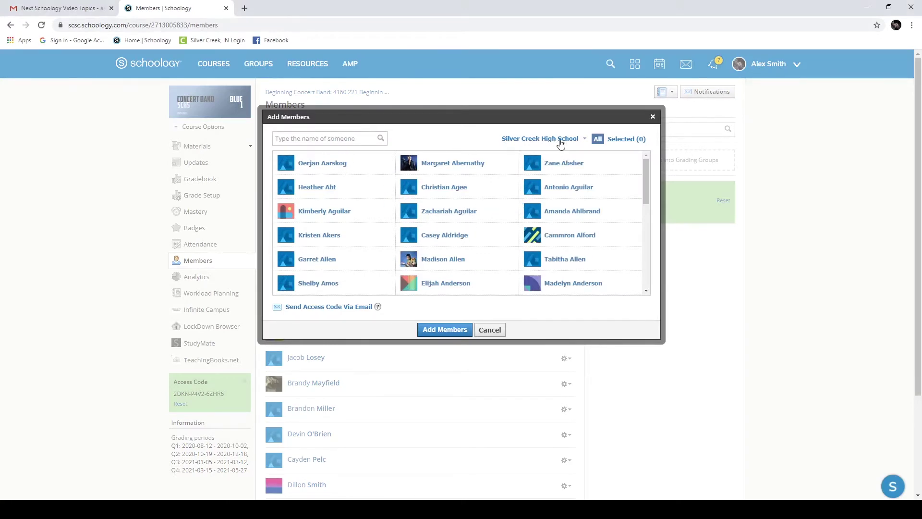
{"action": "left_click", "coordinate": [557, 143]}
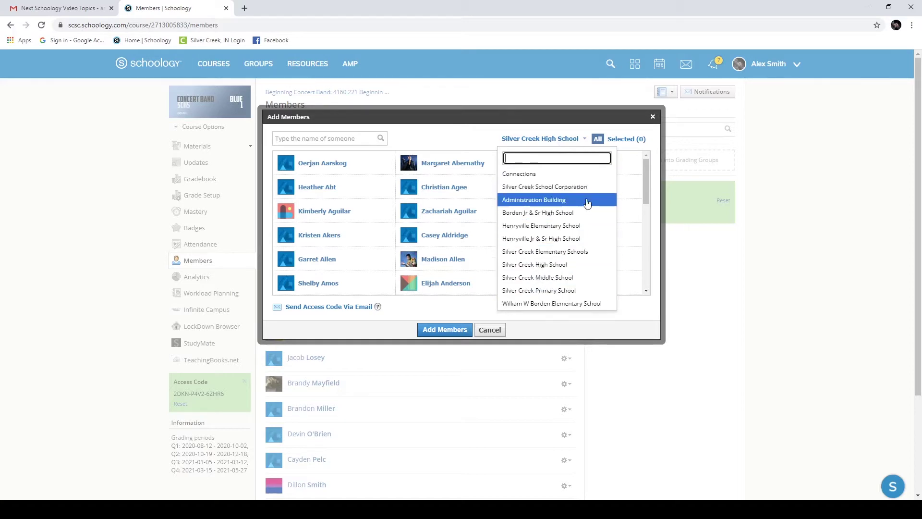
{"action": "left_click", "coordinate": [322, 146]}
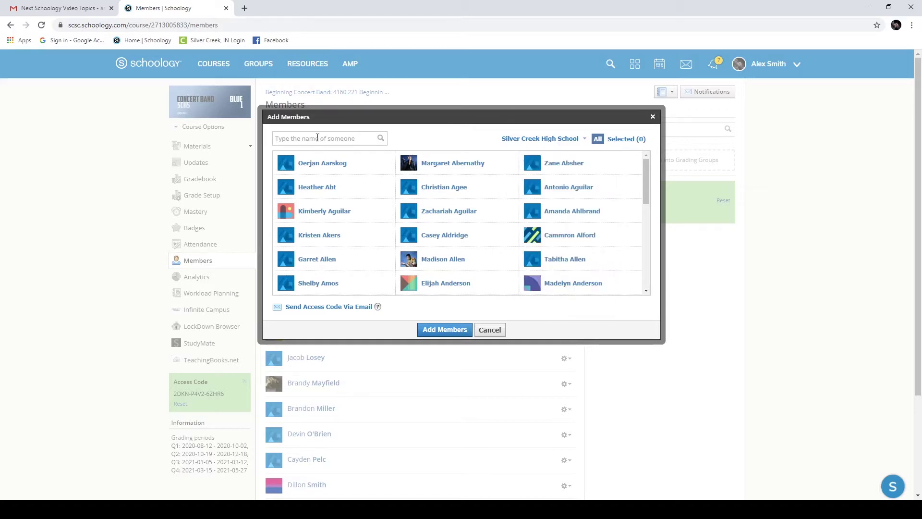
{"action": "left_click", "coordinate": [337, 139]}
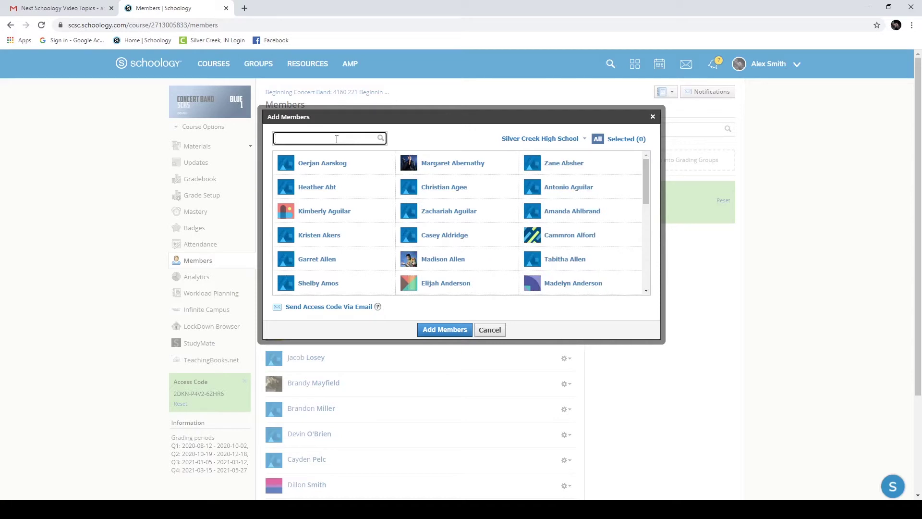
{"action": "type", "text": "Day"}
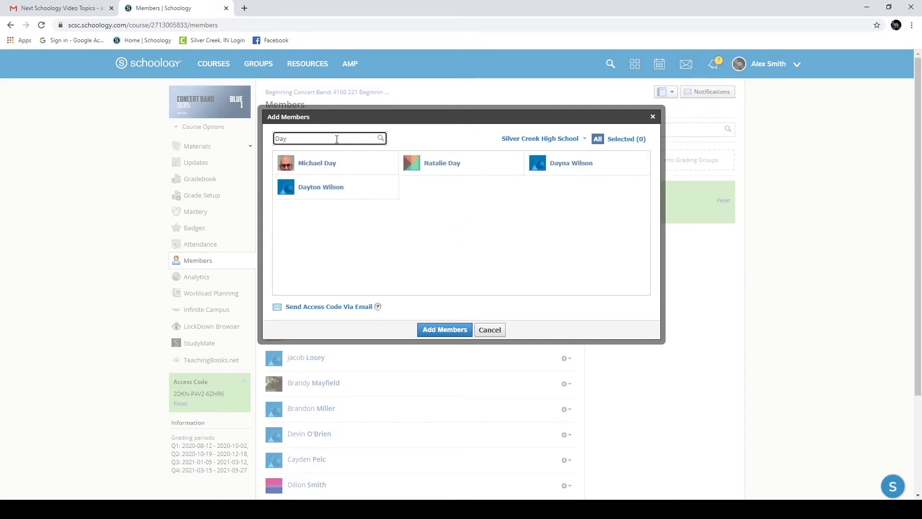
{"action": "left_click", "coordinate": [349, 169]}
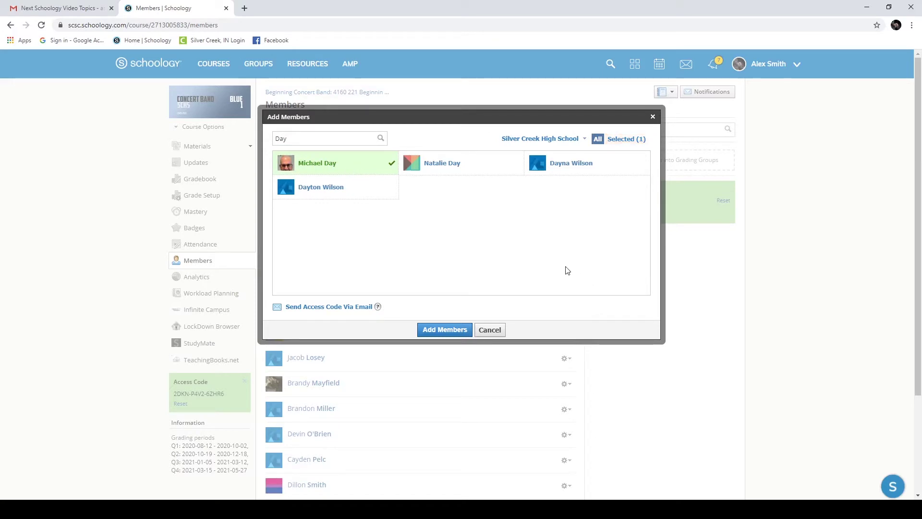
{"action": "left_click", "coordinate": [445, 330]}
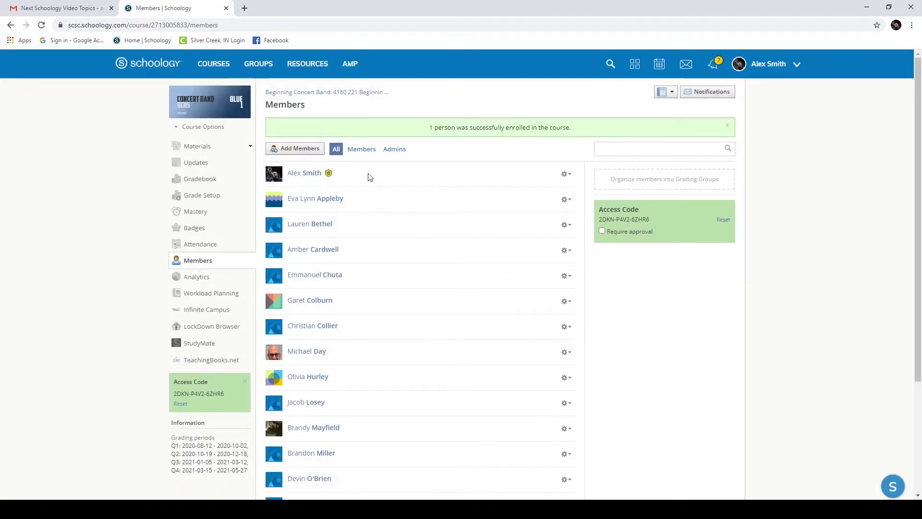
- Make the newly enrolled member a course co-admin and filter the roster to Admins
{"action": "scroll", "coordinate": [330, 336], "scroll_direction": "down", "scroll_amount": 1}
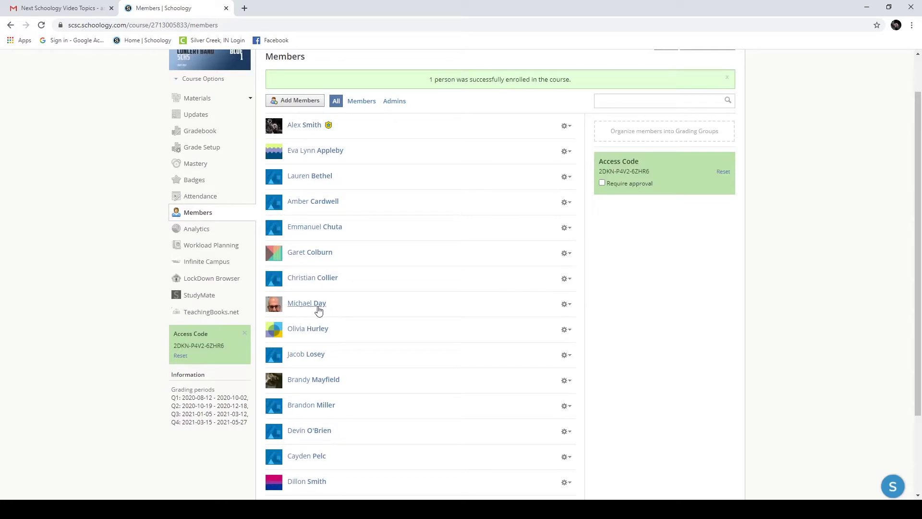
{"action": "left_click", "coordinate": [567, 307]}
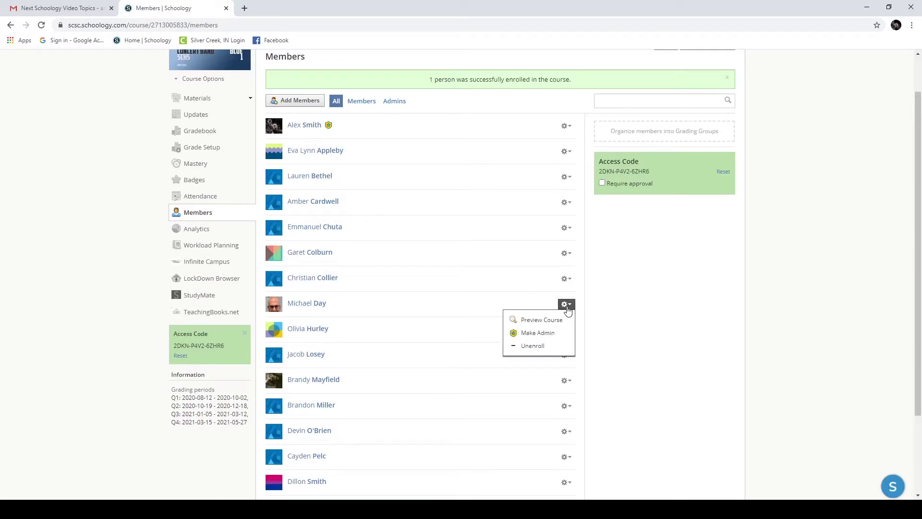
{"action": "left_click", "coordinate": [537, 333]}
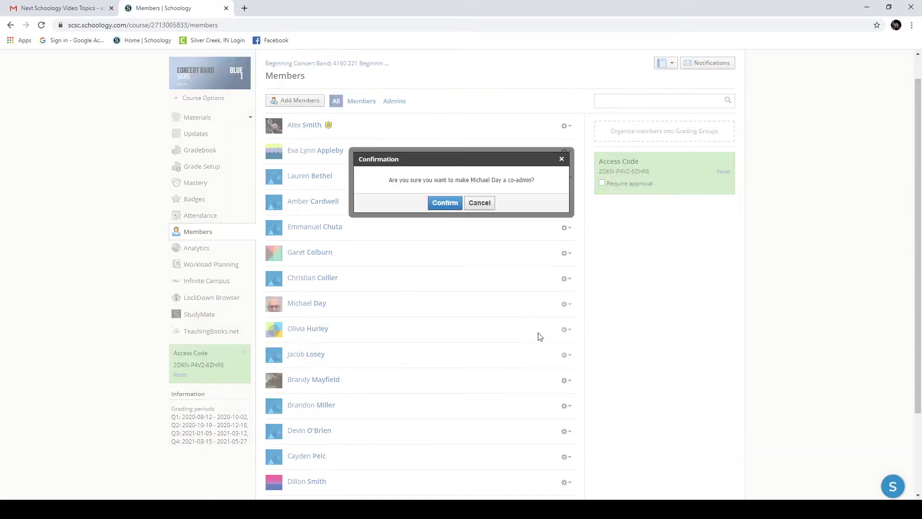
{"action": "left_click", "coordinate": [444, 203]}
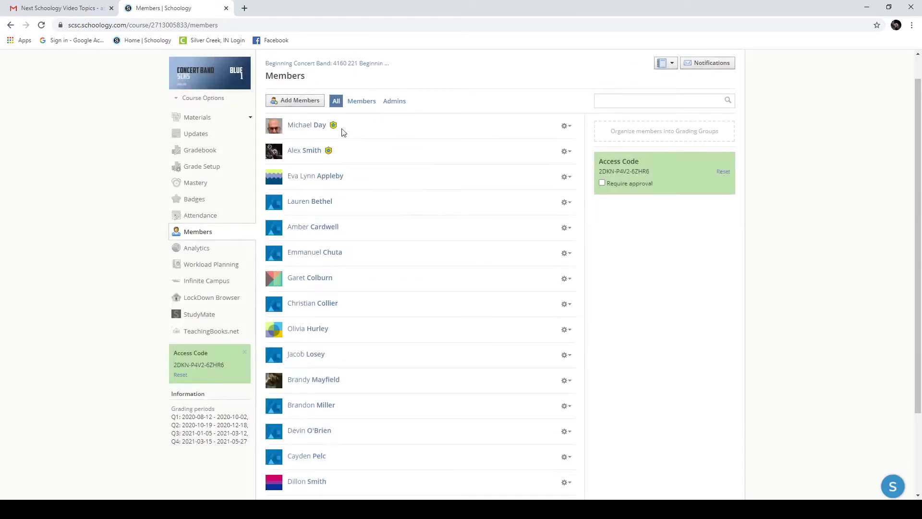
{"action": "left_click", "coordinate": [394, 103]}
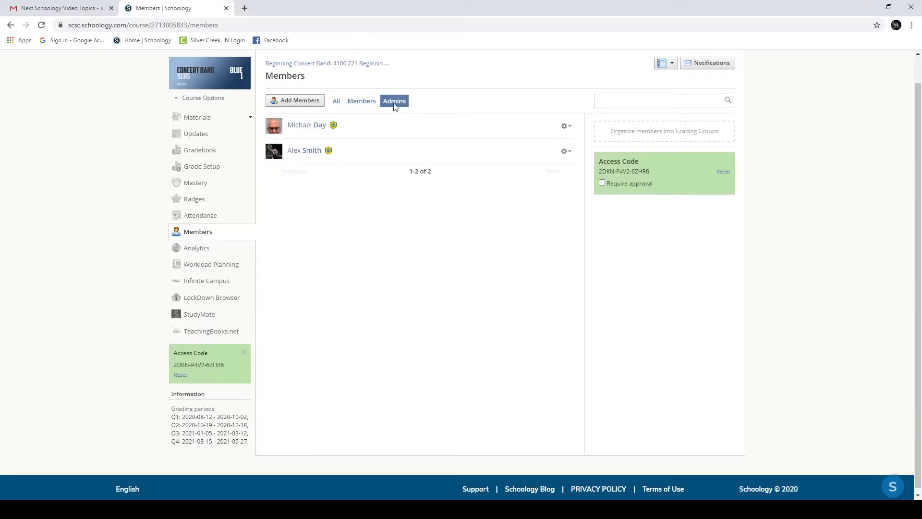
{"action": "scroll", "coordinate": [578, 123], "scroll_direction": "up", "scroll_amount": 1}
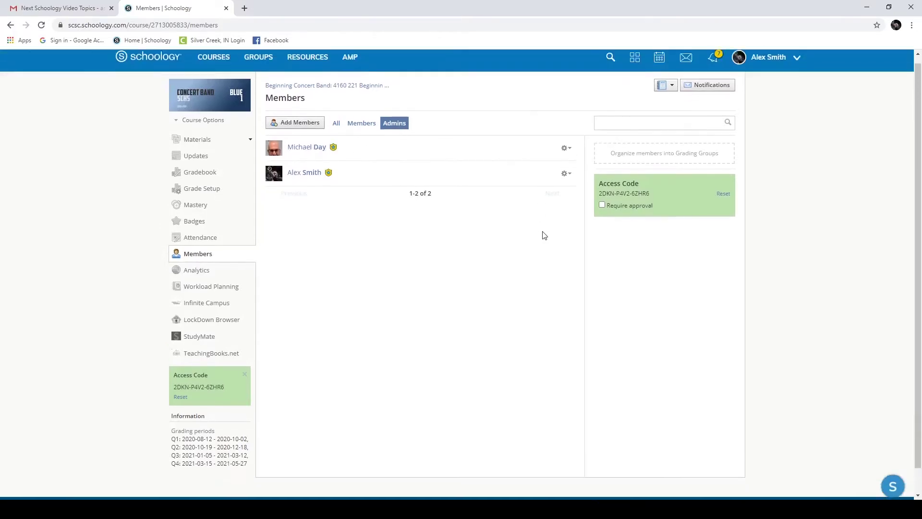
{"action": "left_click", "coordinate": [564, 155]}
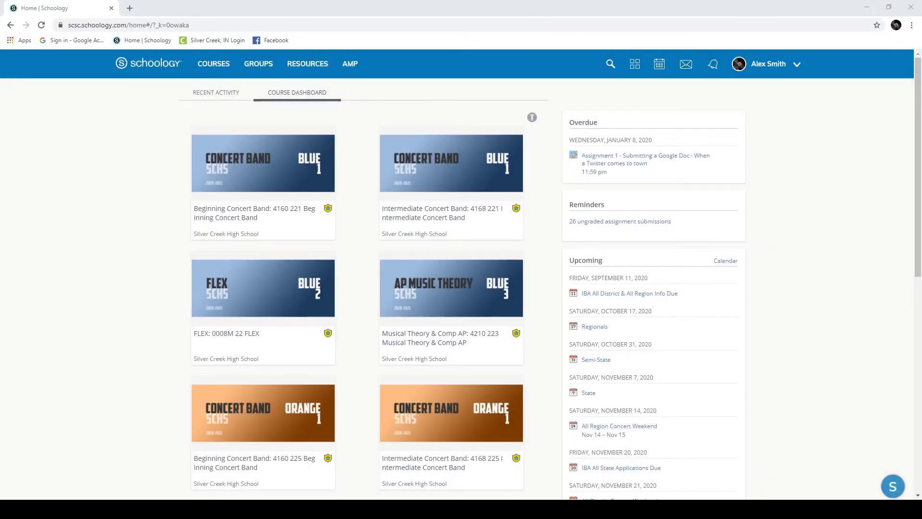
{"action": "left_click", "coordinate": [713, 69]}
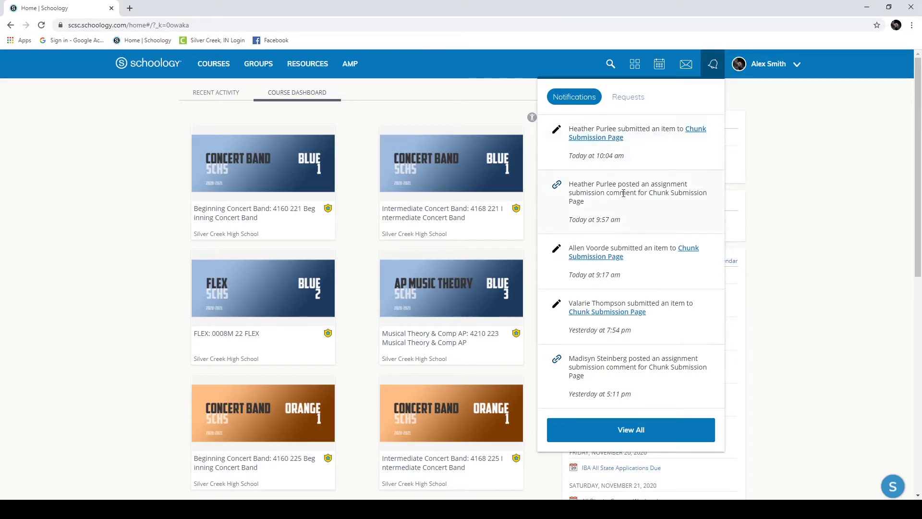
{"action": "mouse_move", "coordinate": [533, 117]}
{"action": "left_click", "coordinate": [808, 123]}
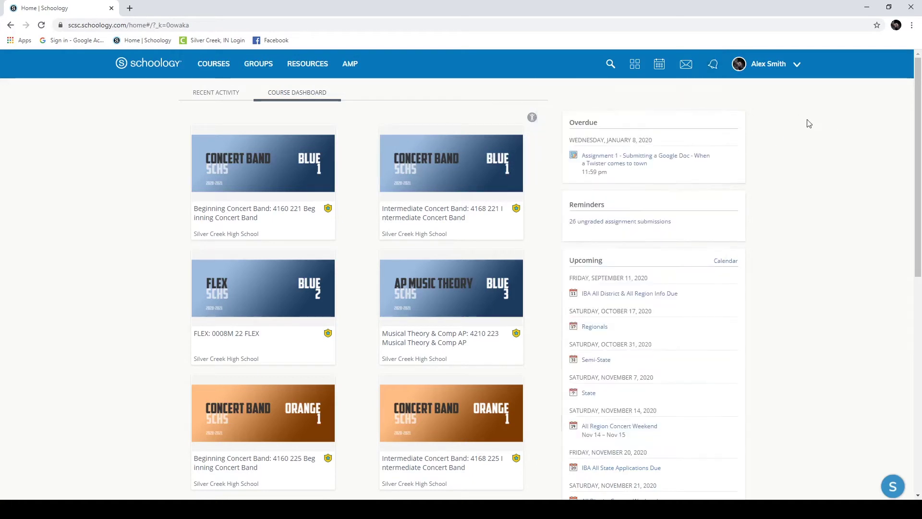
{"action": "left_click", "coordinate": [798, 69]}
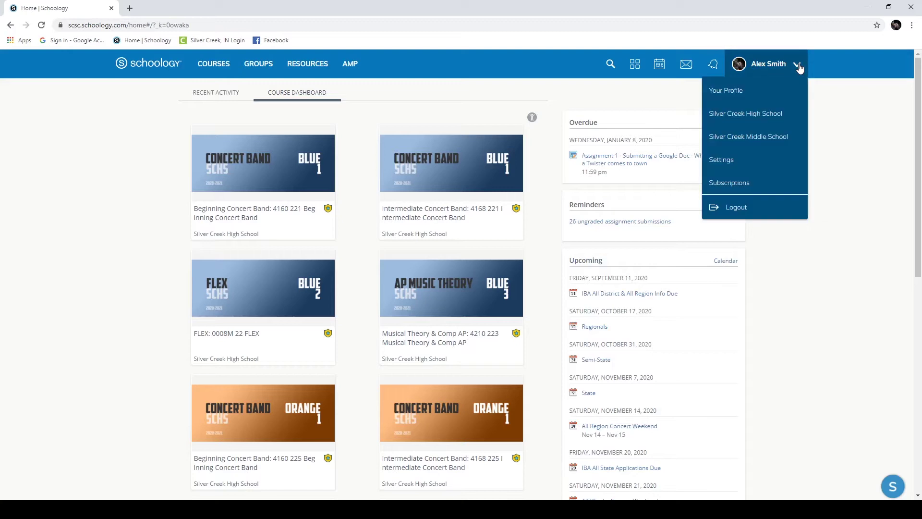
- Review the account's email and mobile notification preferences in Settings without changing them
{"action": "left_click", "coordinate": [725, 163]}
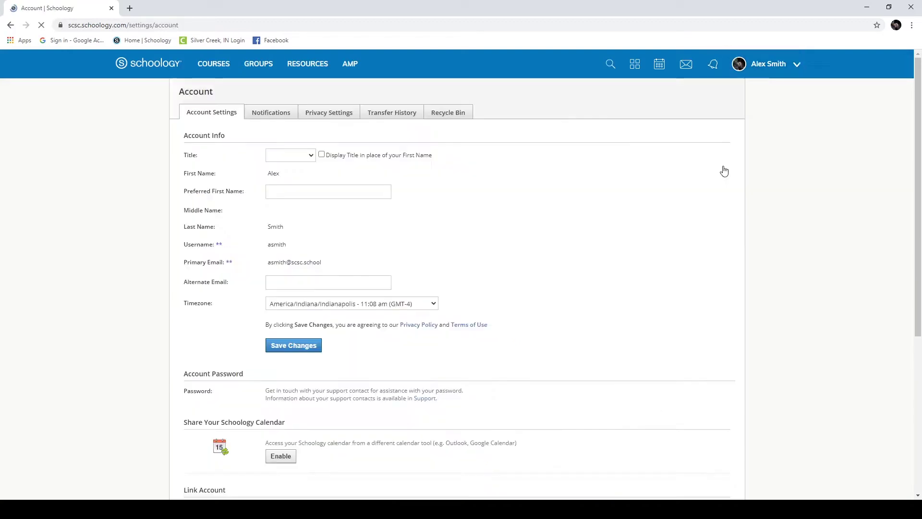
{"action": "left_click", "coordinate": [270, 117]}
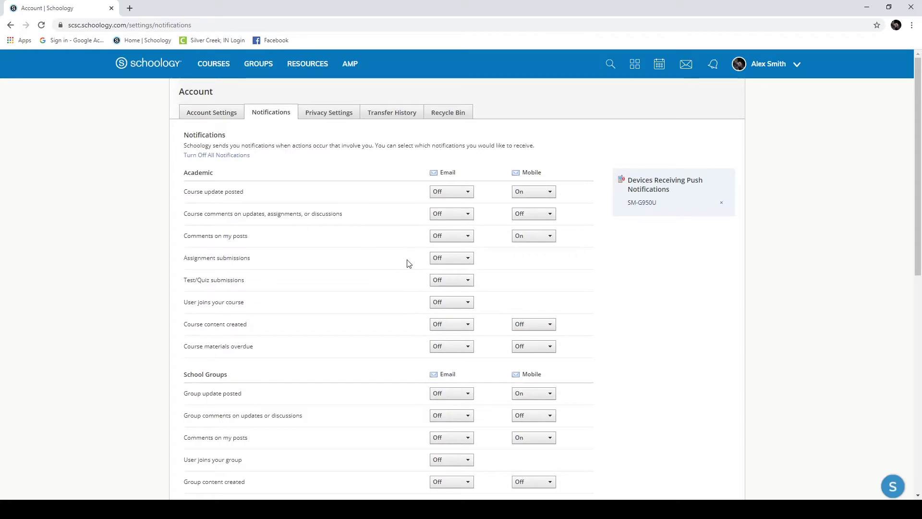
{"action": "scroll", "coordinate": [408, 264], "scroll_direction": "down", "scroll_amount": 4}
{"action": "scroll", "coordinate": [409, 264], "scroll_direction": "down", "scroll_amount": 5}
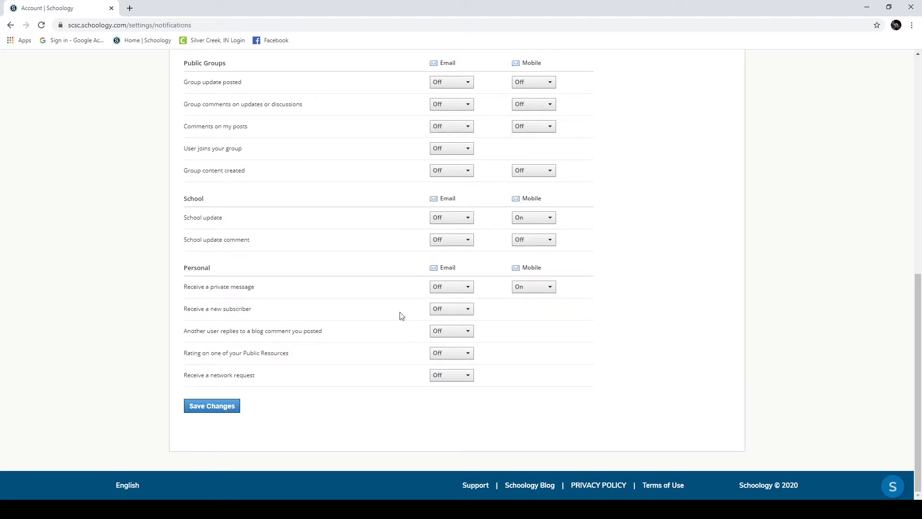
{"action": "scroll", "coordinate": [411, 308], "scroll_direction": "up", "scroll_amount": 2}
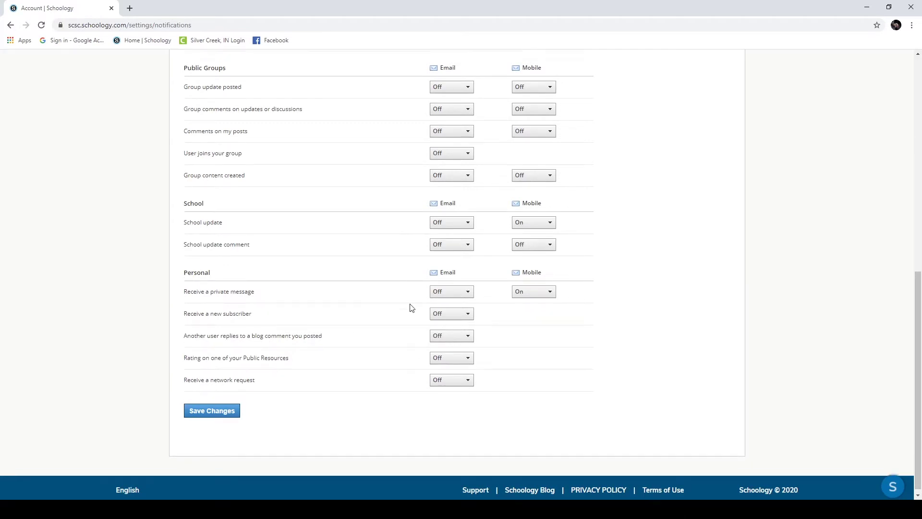
{"action": "scroll", "coordinate": [411, 308], "scroll_direction": "up", "scroll_amount": 3}
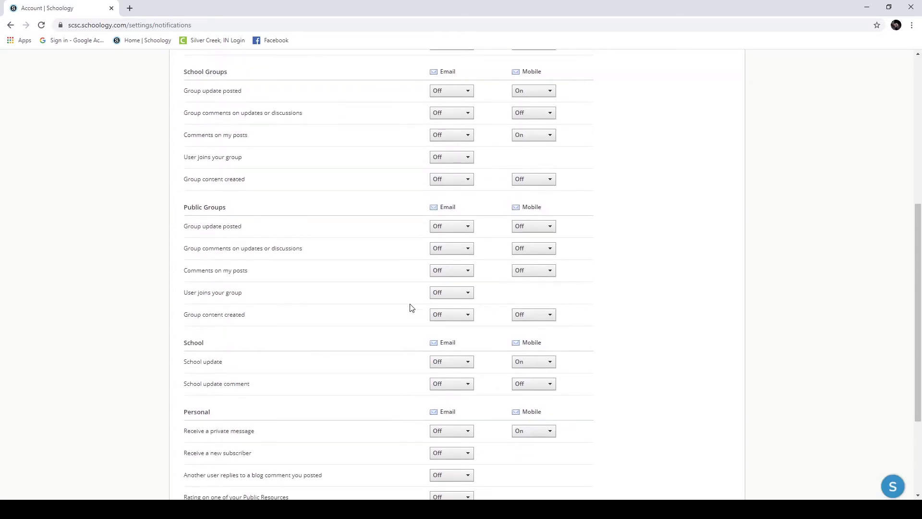
{"action": "scroll", "coordinate": [411, 307], "scroll_direction": "up", "scroll_amount": 2}
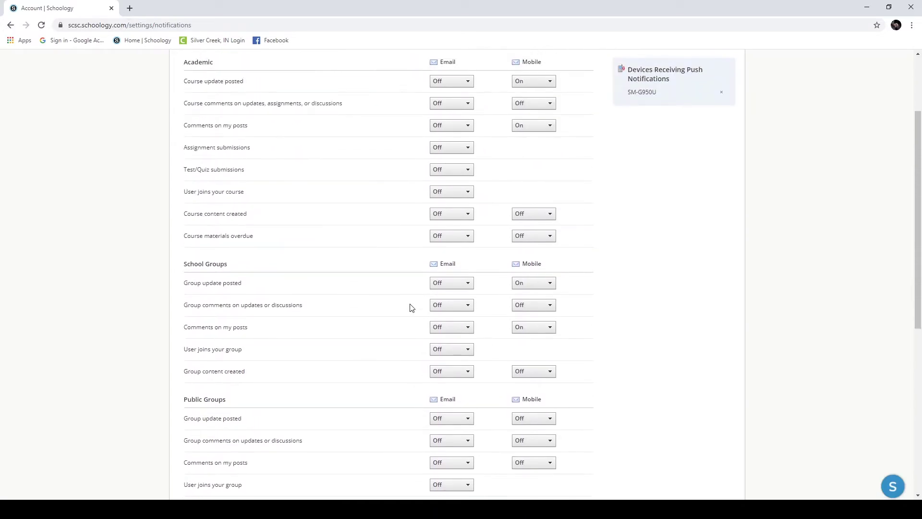
{"action": "scroll", "coordinate": [407, 296], "scroll_direction": "up", "scroll_amount": 2}
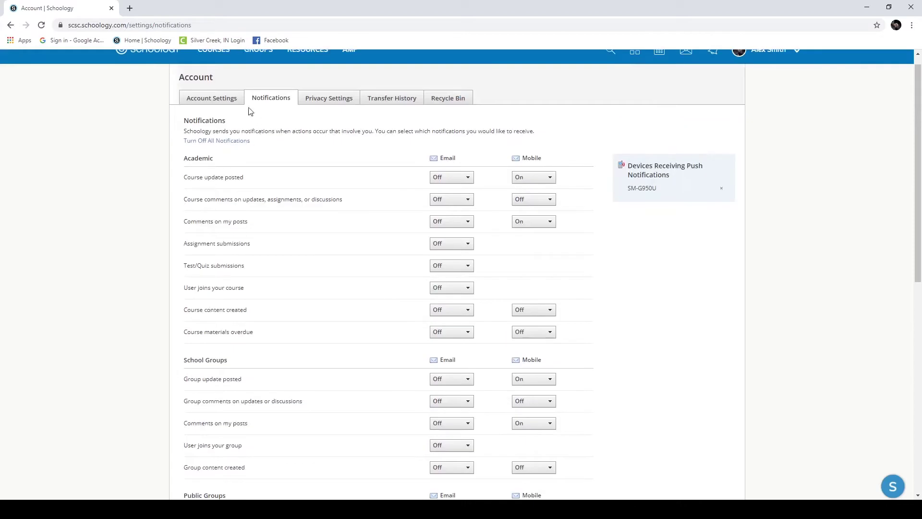
{"action": "scroll", "coordinate": [252, 333], "scroll_direction": "down", "scroll_amount": 4}
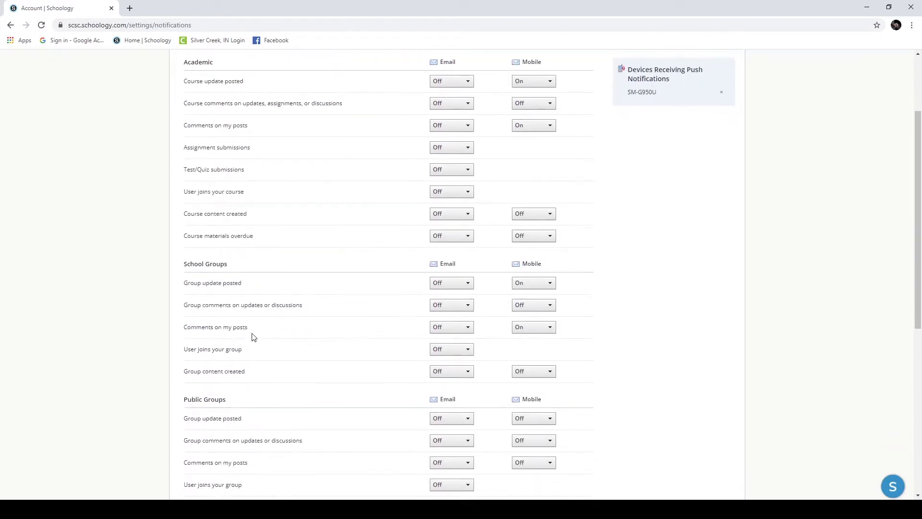
{"action": "scroll", "coordinate": [254, 338], "scroll_direction": "down", "scroll_amount": 2}
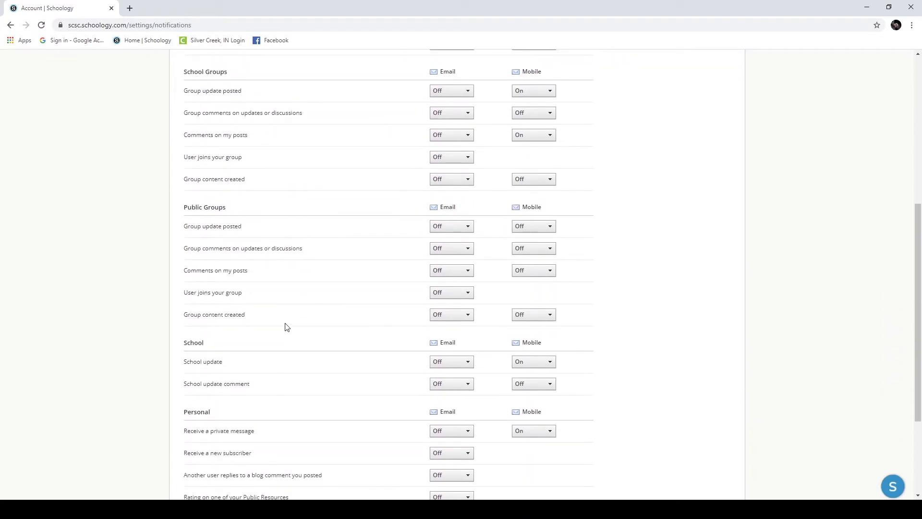
{"action": "scroll", "coordinate": [292, 325], "scroll_direction": "down", "scroll_amount": 3}
{"action": "scroll", "coordinate": [299, 324], "scroll_direction": "up", "scroll_amount": 9}
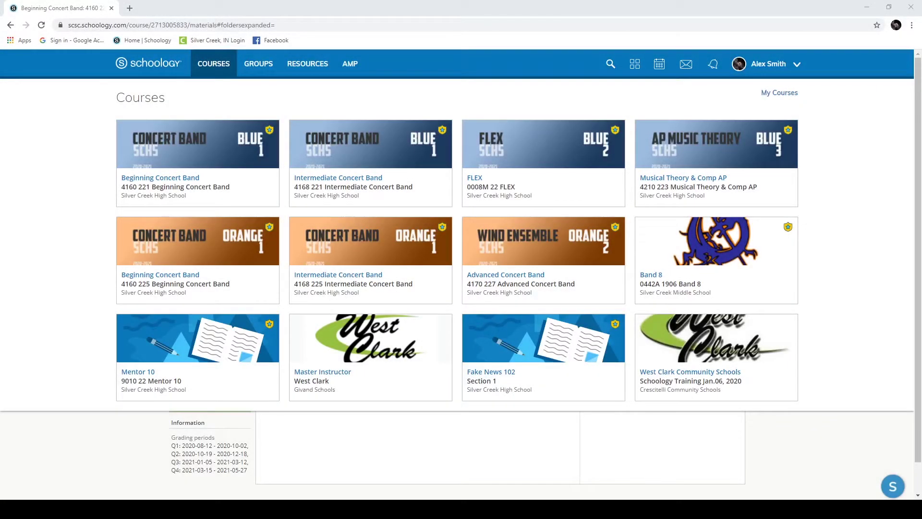
- Start a new assignment named Test in the Musical Theory & Comp AP course
{"action": "left_click", "coordinate": [724, 160]}
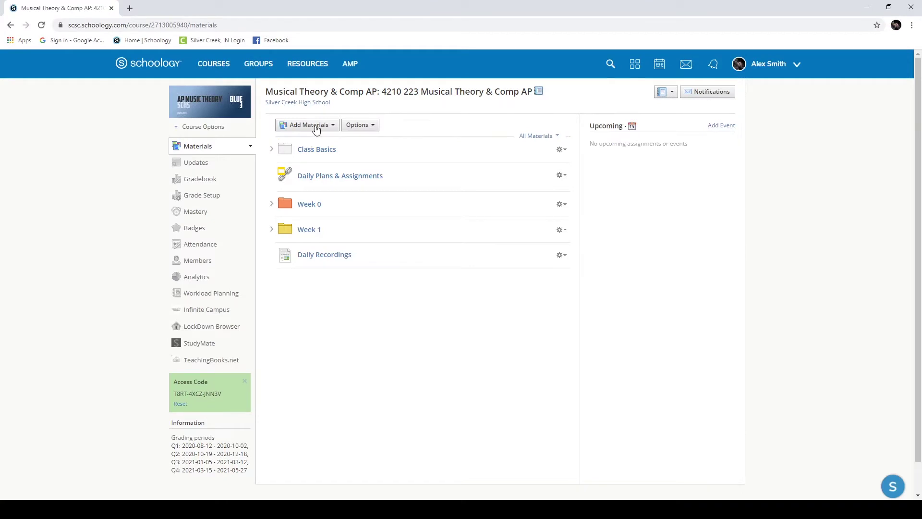
{"action": "left_click", "coordinate": [317, 125]}
{"action": "left_click", "coordinate": [327, 160]}
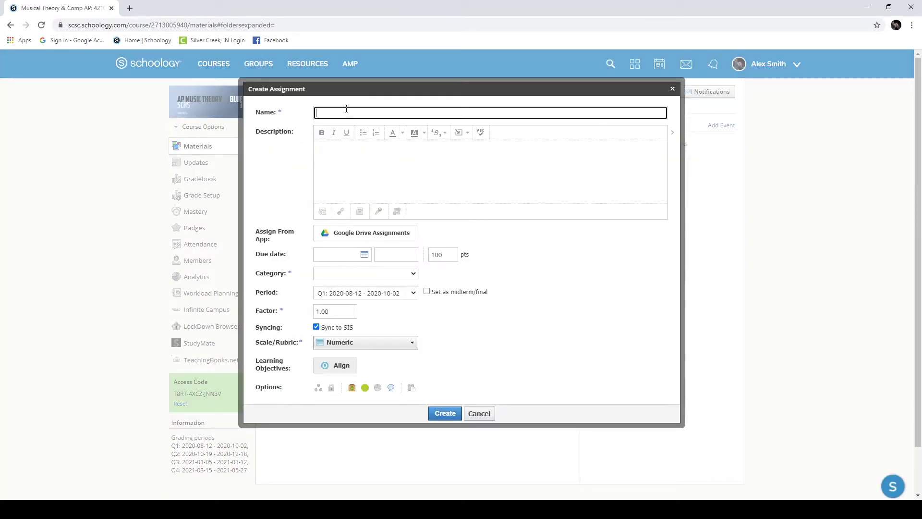
{"action": "key", "text": "Tab"}
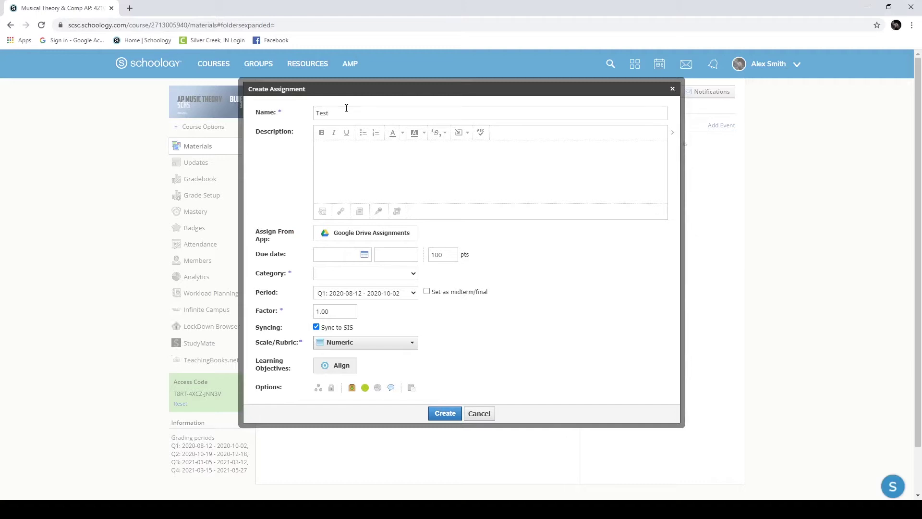
- Set the due date to August 20, attach W1,D1 Homework.pdf, and create the assignment
{"action": "left_click", "coordinate": [342, 259]}
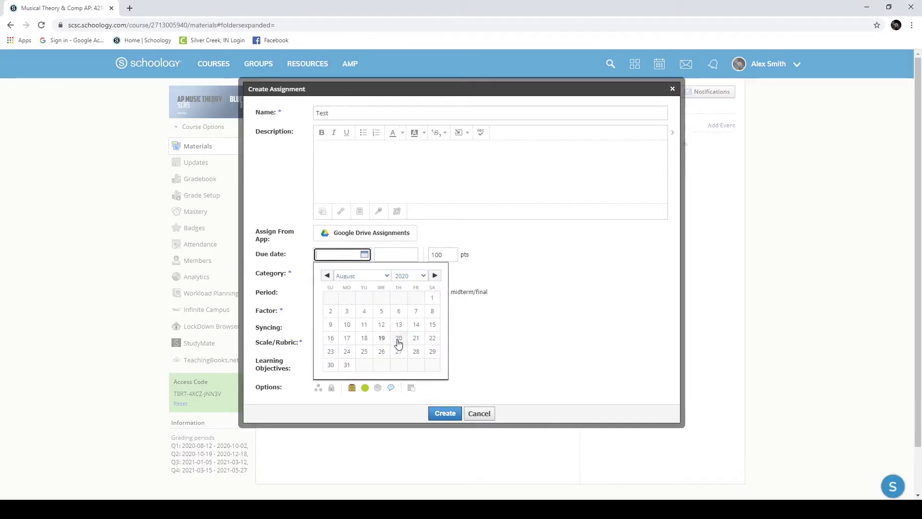
{"action": "left_click", "coordinate": [398, 344]}
{"action": "left_click", "coordinate": [442, 254]}
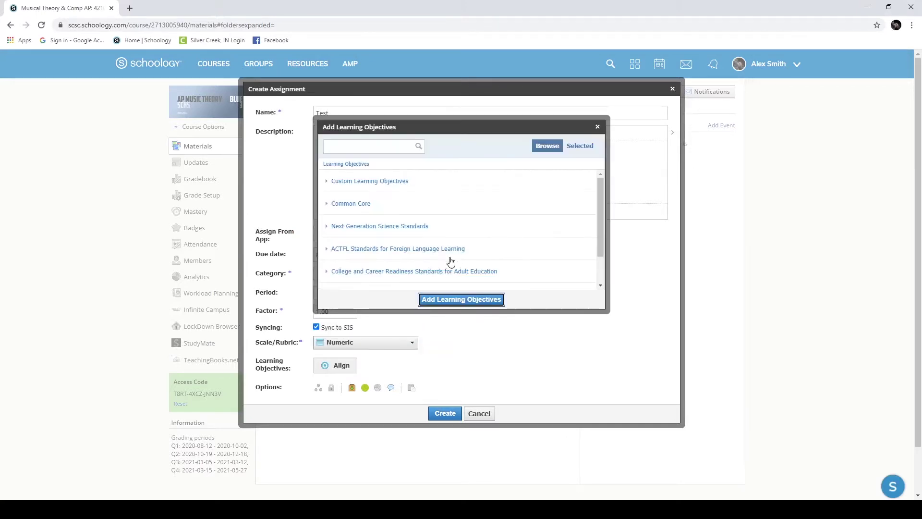
{"action": "left_click", "coordinate": [597, 126]}
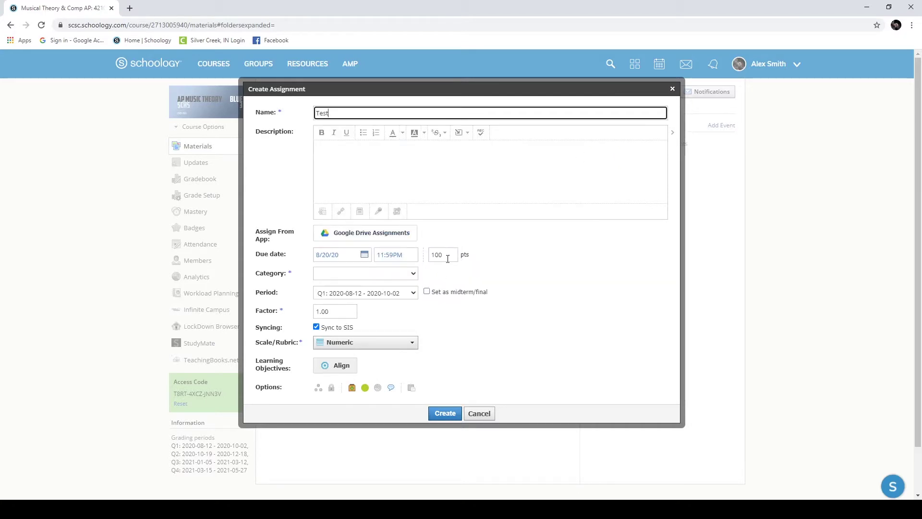
{"action": "left_click", "coordinate": [353, 275]}
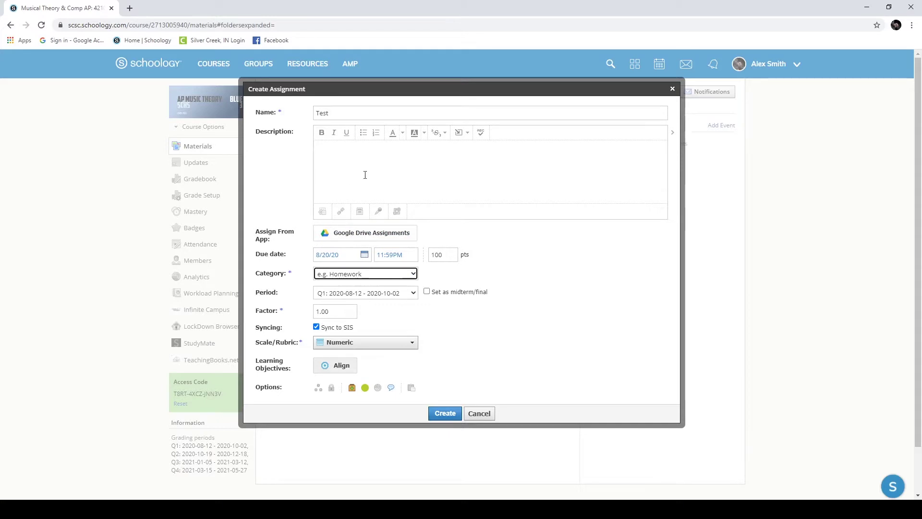
{"action": "left_click", "coordinate": [340, 169]}
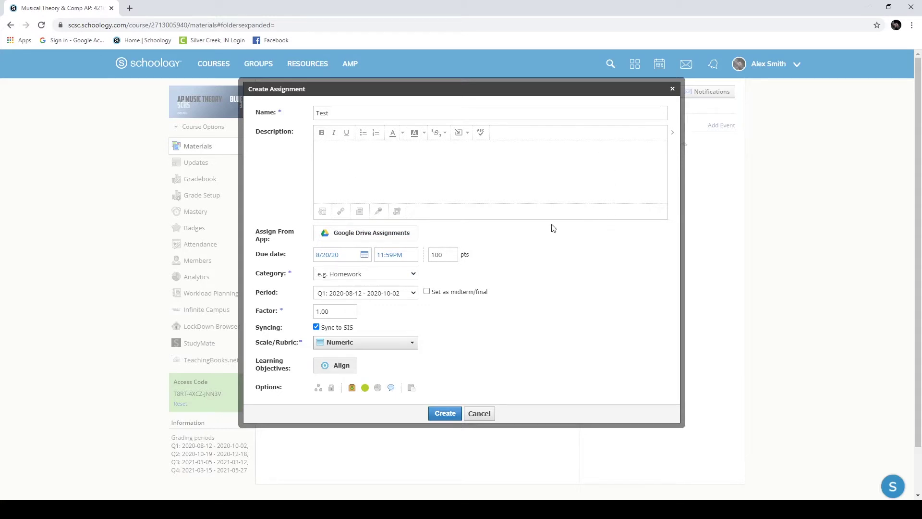
{"action": "left_click", "coordinate": [323, 212]}
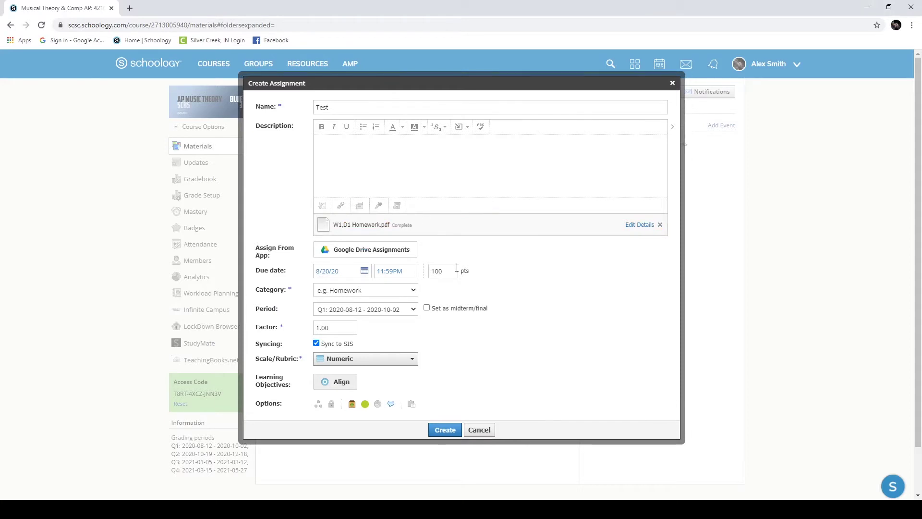
{"action": "left_click", "coordinate": [443, 430]}
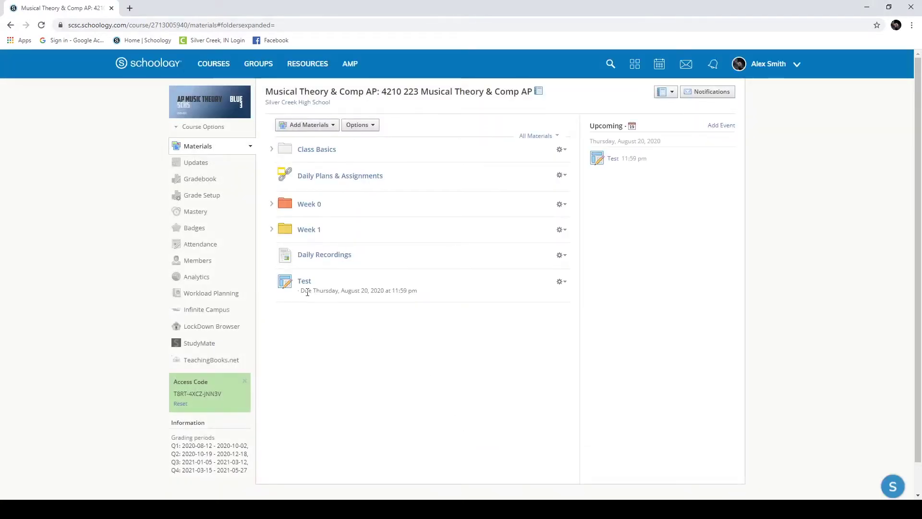
- Open the Test assignment, scroll through its attached PDF preview, and close the viewer
{"action": "left_click", "coordinate": [299, 284]}
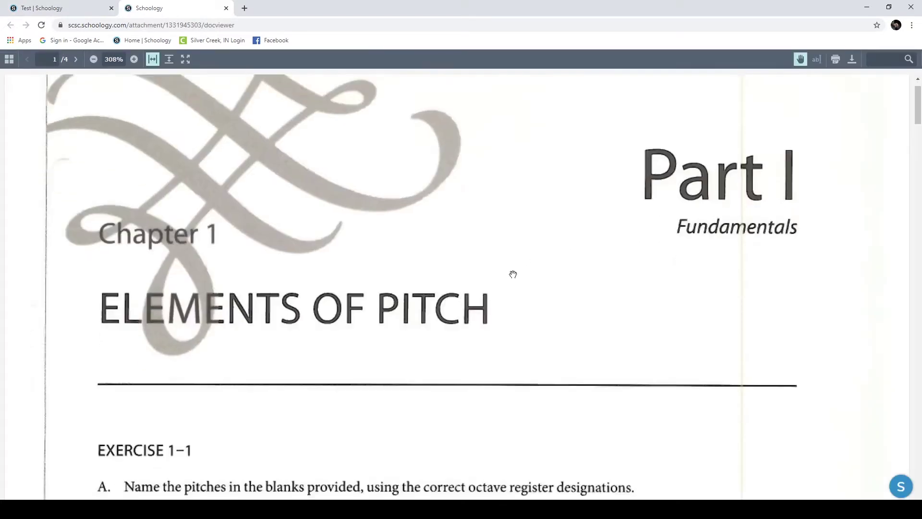
{"action": "scroll", "coordinate": [513, 274], "scroll_direction": "down", "scroll_amount": 20}
{"action": "scroll", "coordinate": [513, 275], "scroll_direction": "up", "scroll_amount": 9}
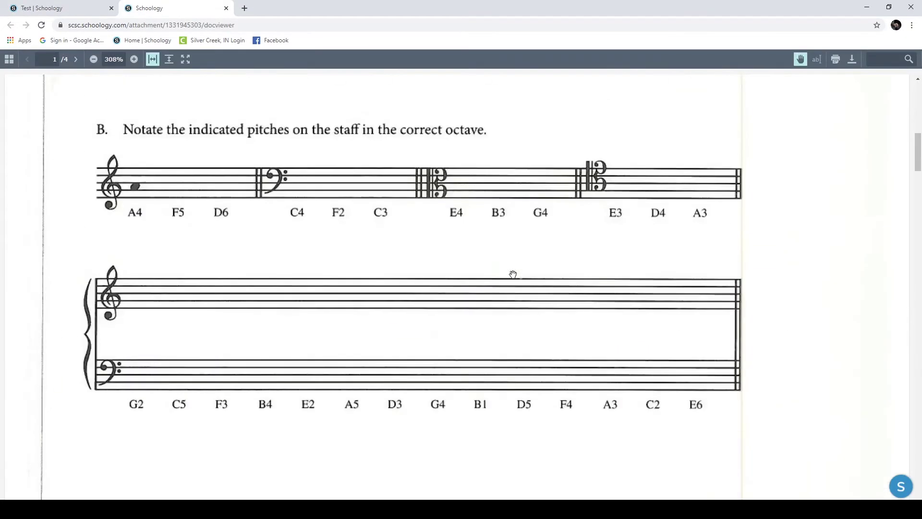
{"action": "scroll", "coordinate": [513, 274], "scroll_direction": "up", "scroll_amount": 12}
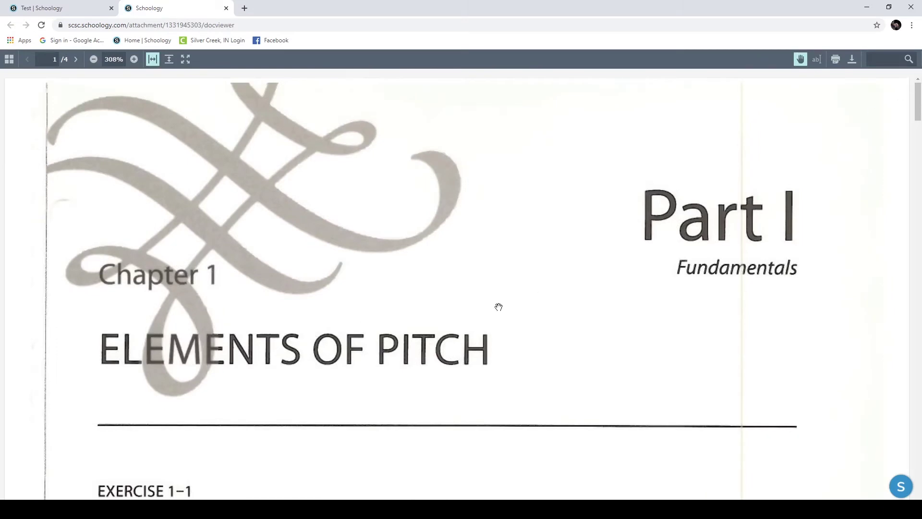
{"action": "scroll", "coordinate": [432, 301], "scroll_direction": "down", "scroll_amount": 1}
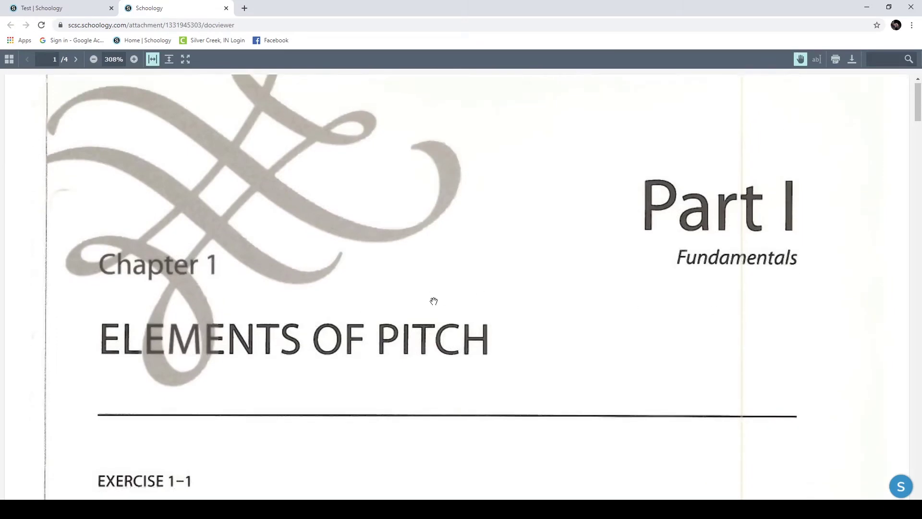
{"action": "scroll", "coordinate": [434, 300], "scroll_direction": "down", "scroll_amount": 7}
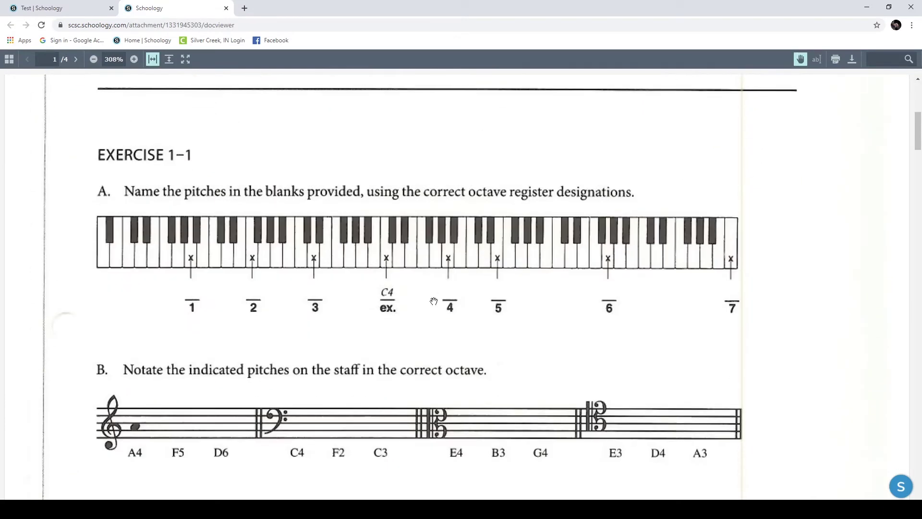
{"action": "left_click", "coordinate": [226, 9]}
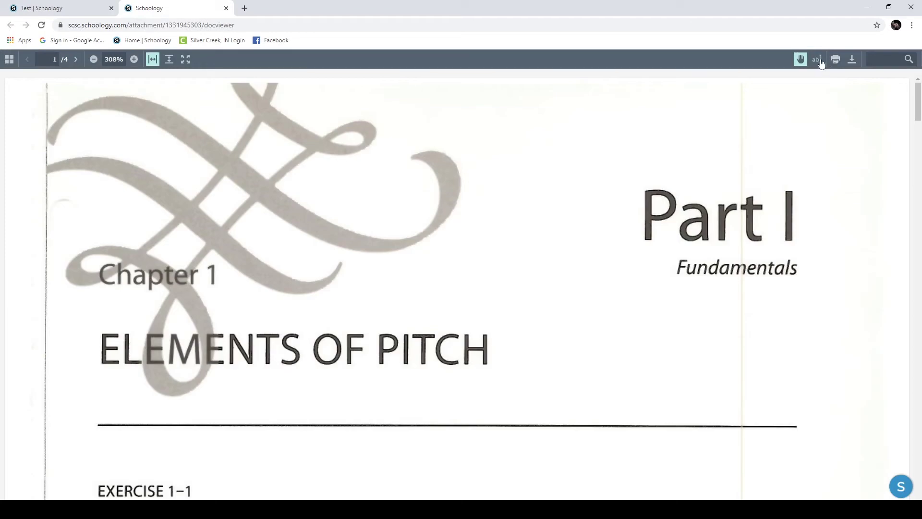
{"action": "left_click", "coordinate": [817, 60]}
{"action": "scroll", "coordinate": [312, 359], "scroll_direction": "down", "scroll_amount": 10}
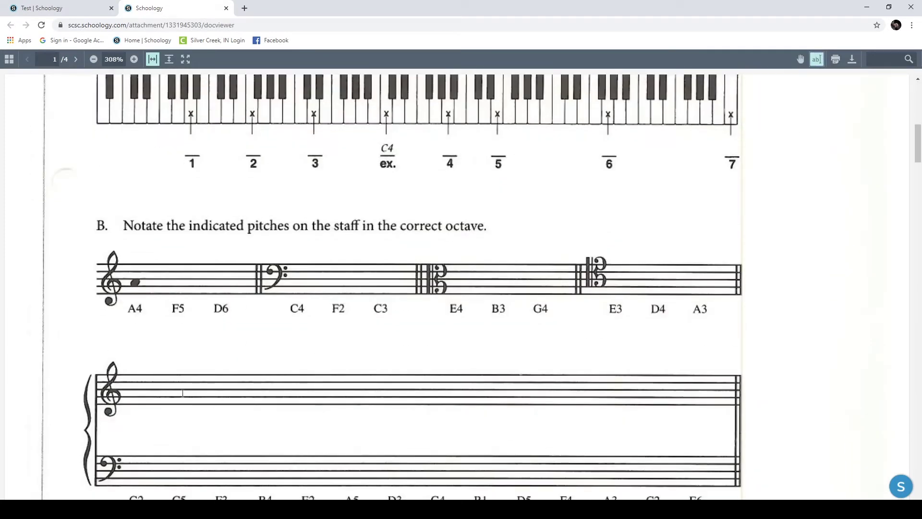
{"action": "left_click", "coordinate": [227, 8]}
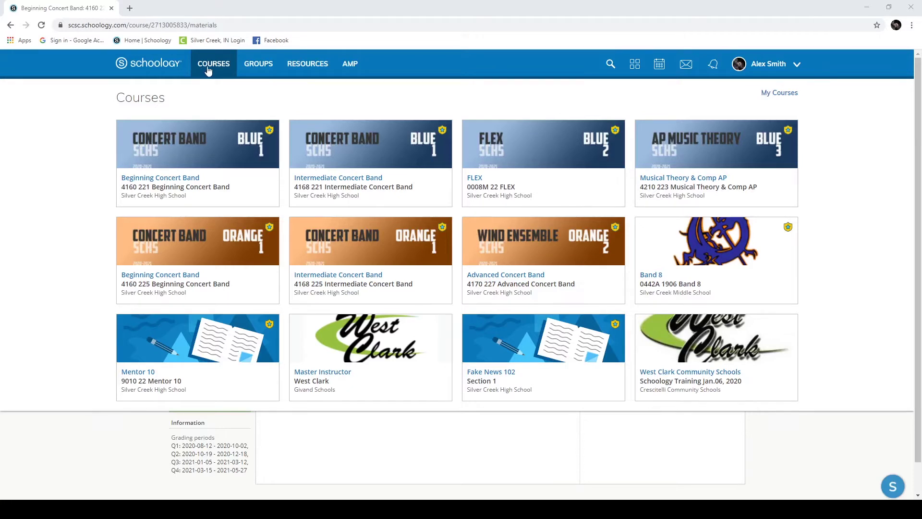
- Give the first student 10 on Chunk Submission Page and sync the gradebook to Infinite Campus
{"action": "left_click", "coordinate": [195, 145]}
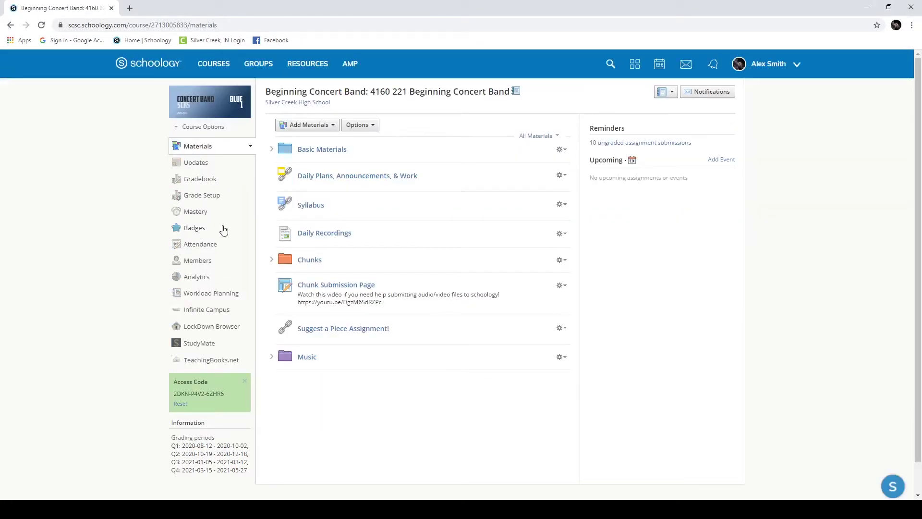
{"action": "left_click", "coordinate": [200, 179]}
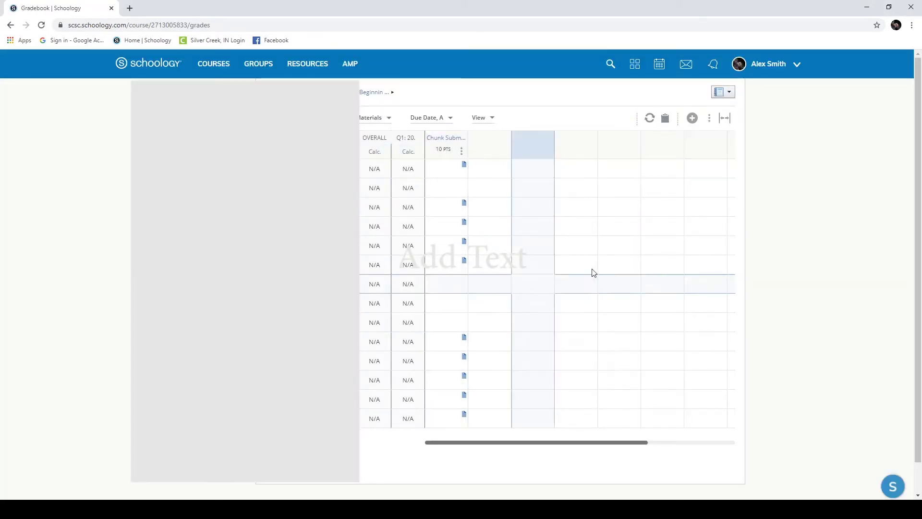
{"action": "left_click", "coordinate": [460, 174]}
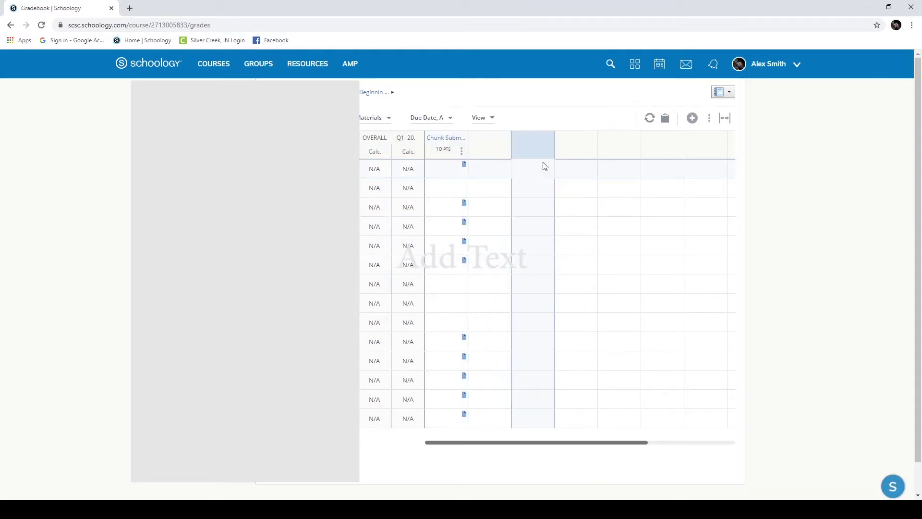
{"action": "left_click", "coordinate": [460, 169]}
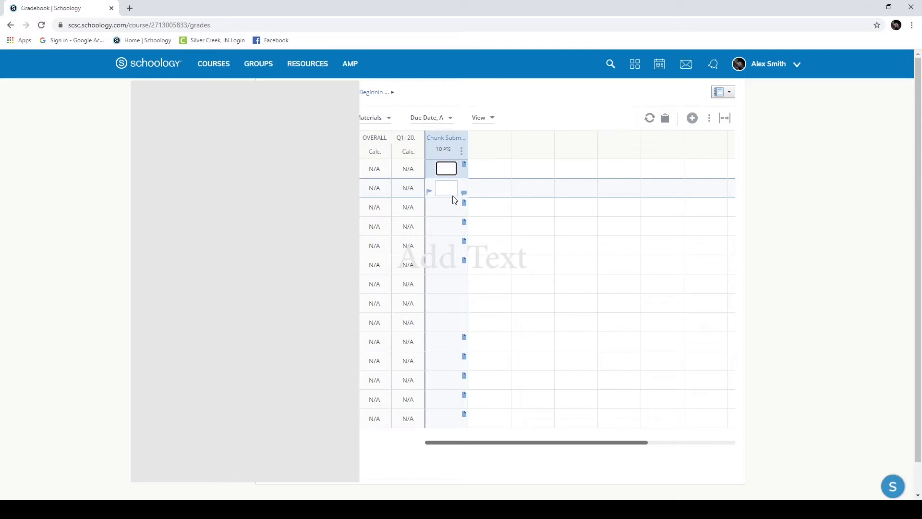
{"action": "left_click", "coordinate": [495, 166]}
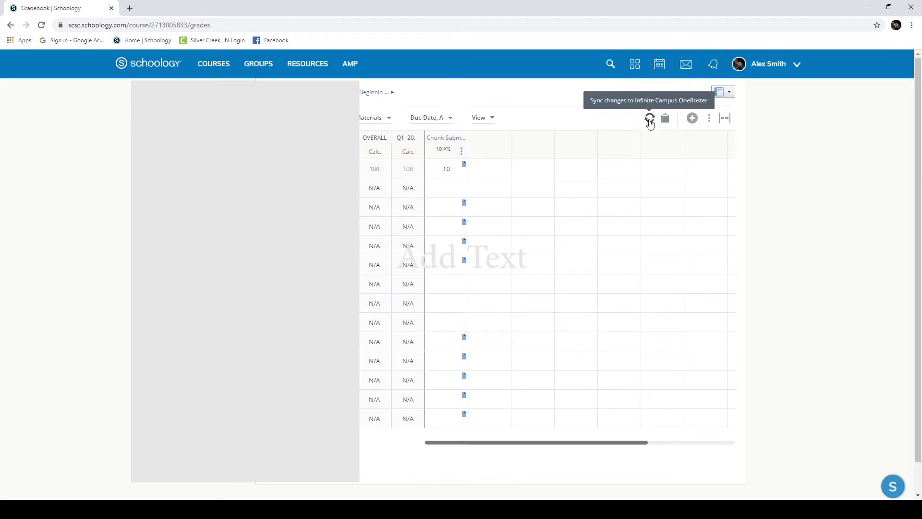
{"action": "left_click", "coordinate": [650, 120]}
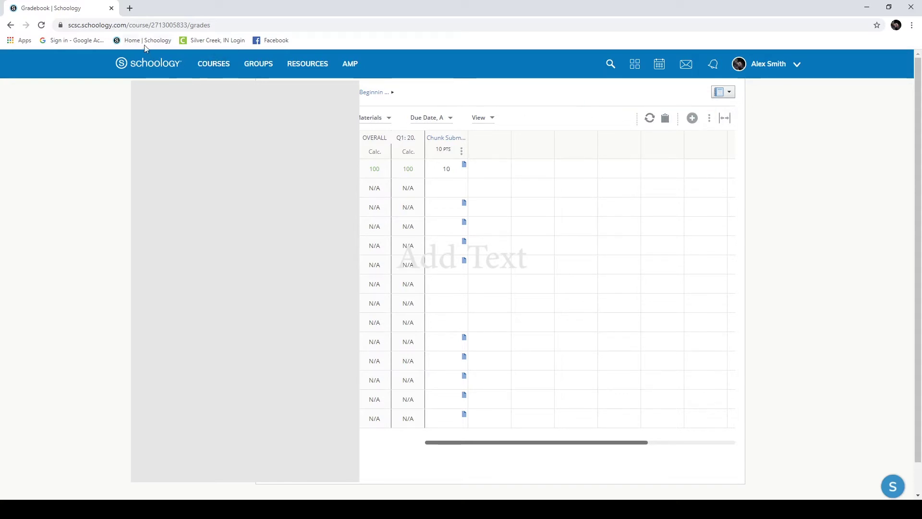
{"action": "left_click", "coordinate": [129, 8]}
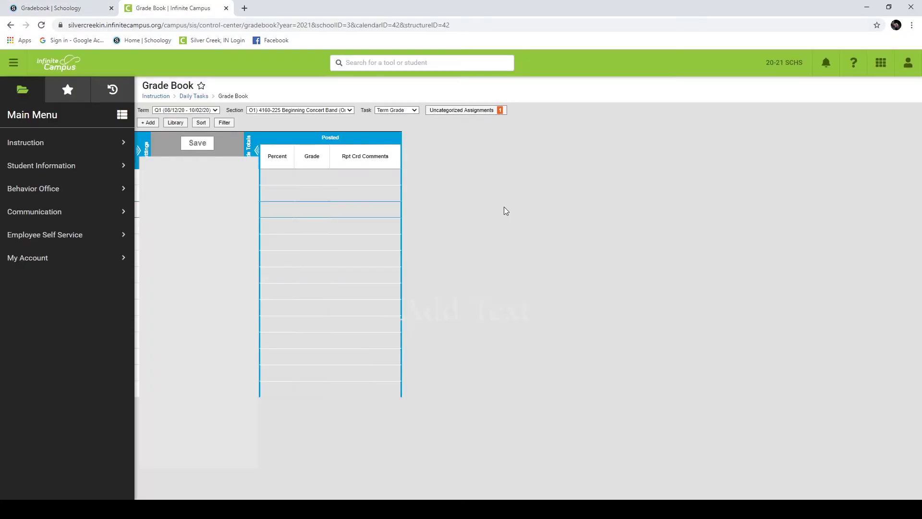
- Align Chunk Submission Page to Term Grade with category Uncategorized Assignment
{"action": "left_click", "coordinate": [477, 111]}
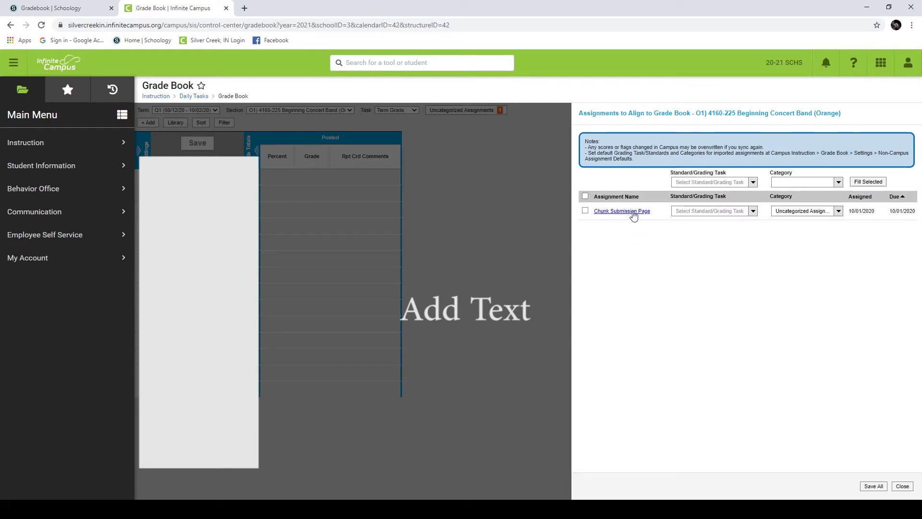
{"action": "left_click", "coordinate": [754, 211]}
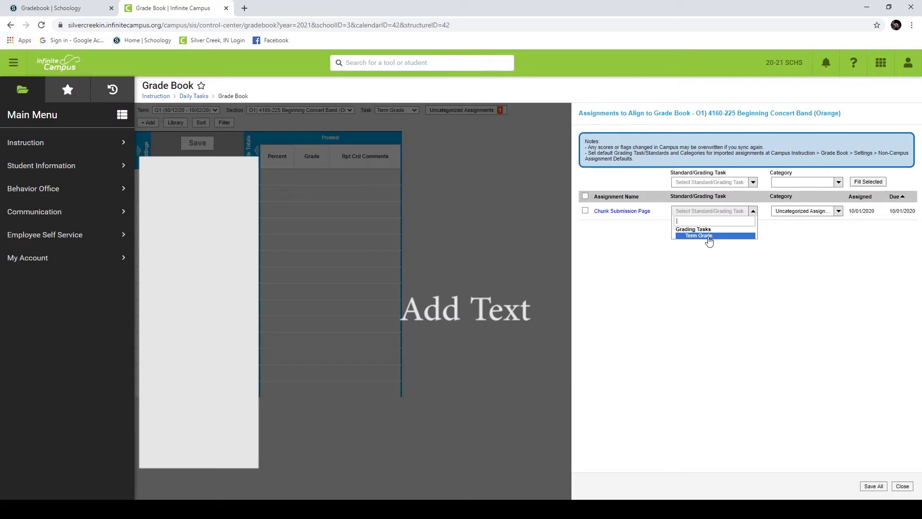
{"action": "left_click", "coordinate": [709, 237]}
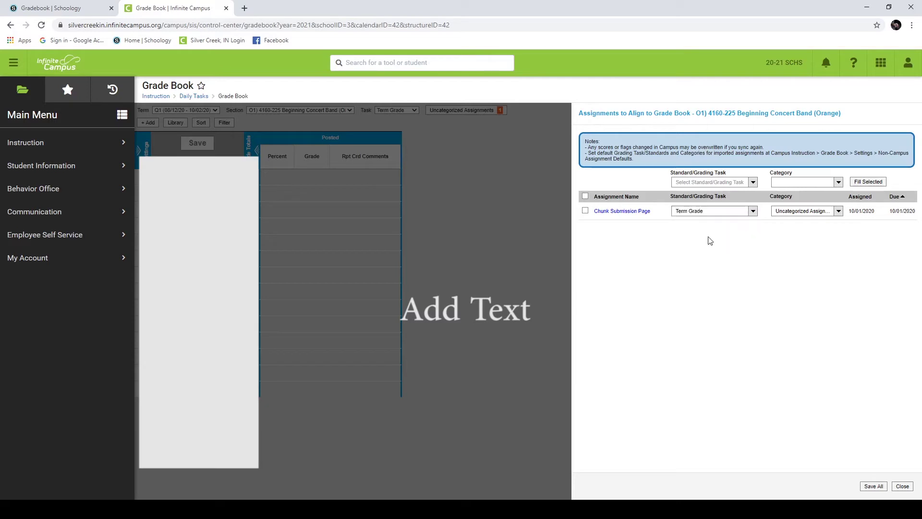
{"action": "left_click", "coordinate": [820, 211]}
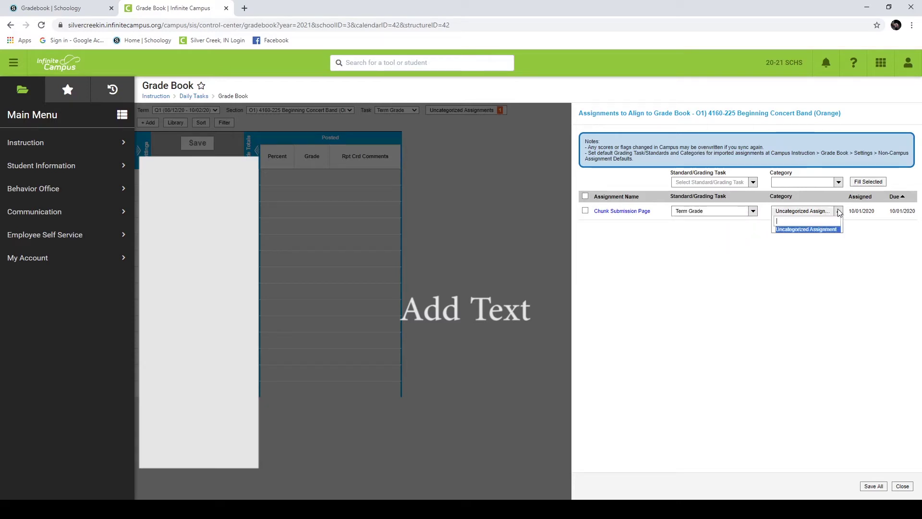
{"action": "left_click", "coordinate": [794, 229]}
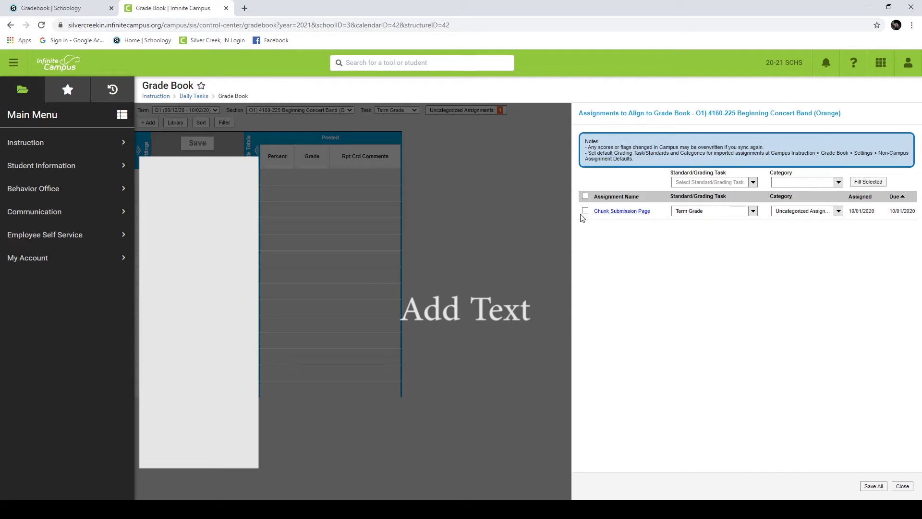
- Save the alignment, commit the score of 10 in the CSP column, and return to Schoology
{"action": "left_click", "coordinate": [873, 486]}
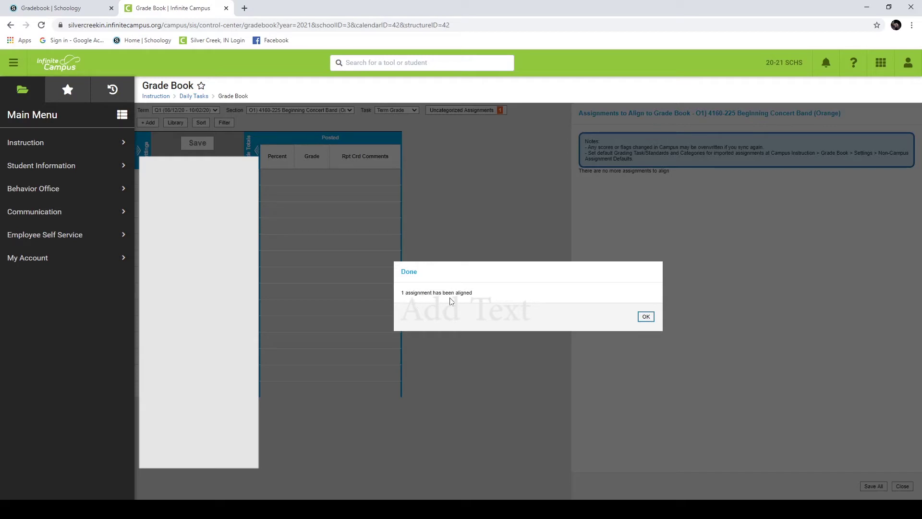
{"action": "left_click", "coordinate": [646, 317]}
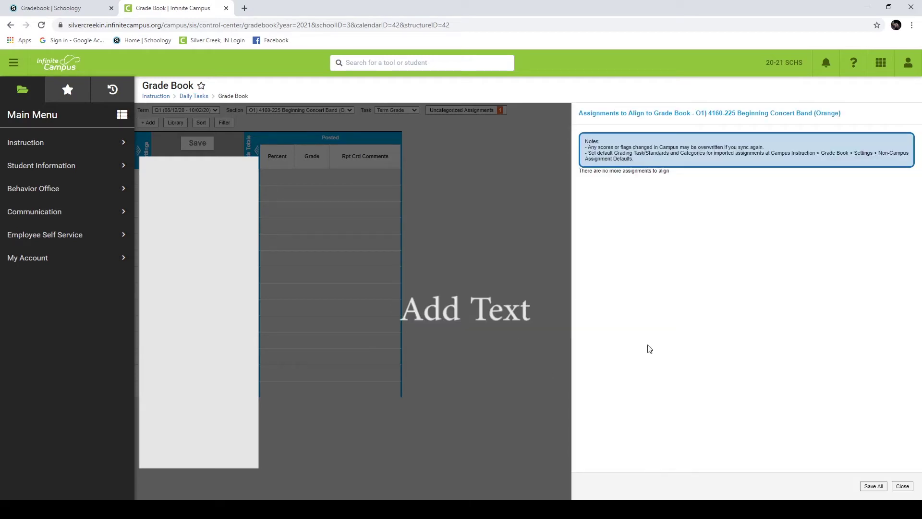
{"action": "left_click", "coordinate": [902, 486]}
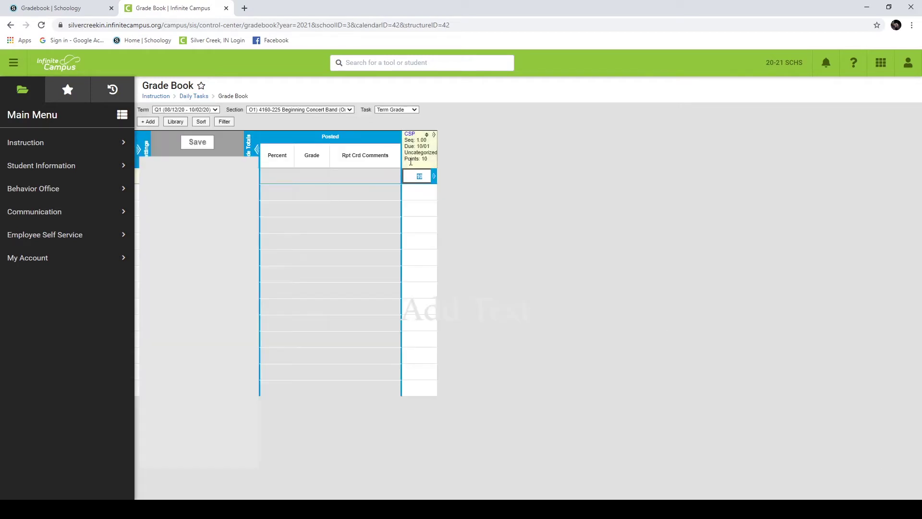
{"action": "left_click", "coordinate": [422, 189]}
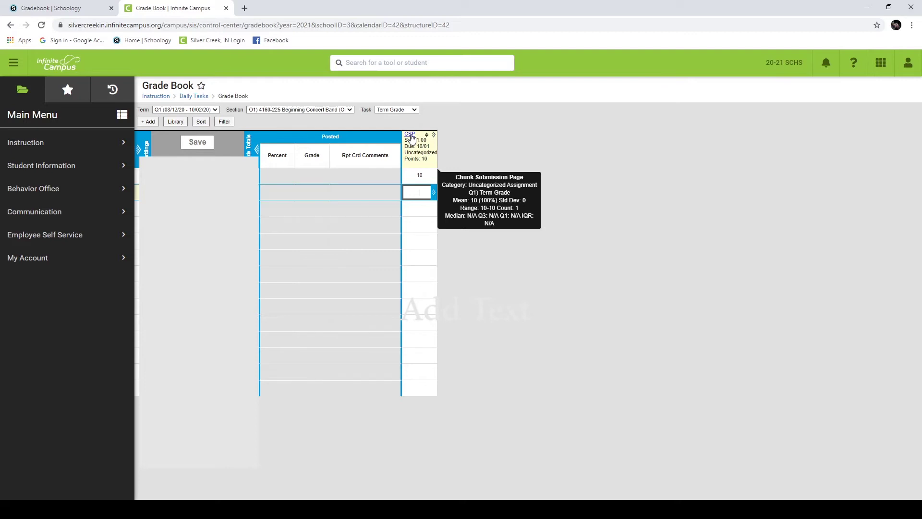
{"action": "left_click", "coordinate": [71, 12]}
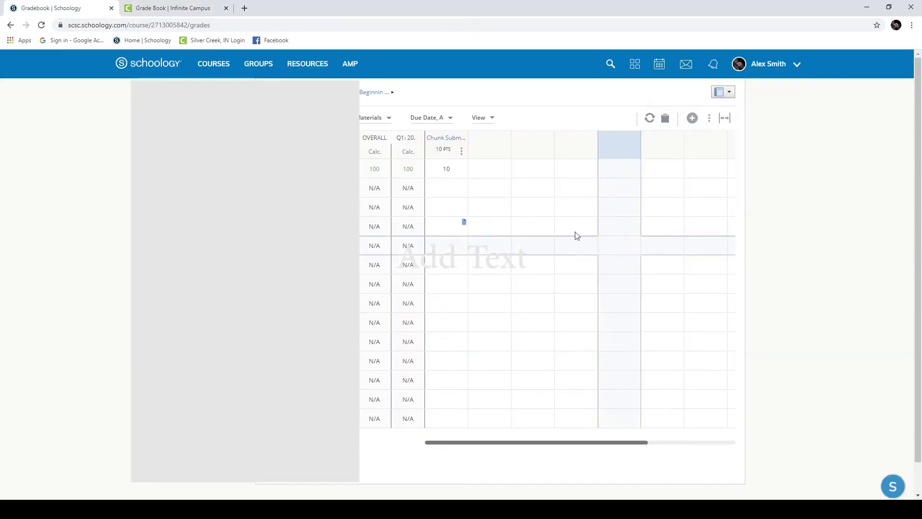
- Sync Schoology grades to Infinite Campus and check the Chunk Submission Page assignment there
{"action": "left_click", "coordinate": [650, 118]}
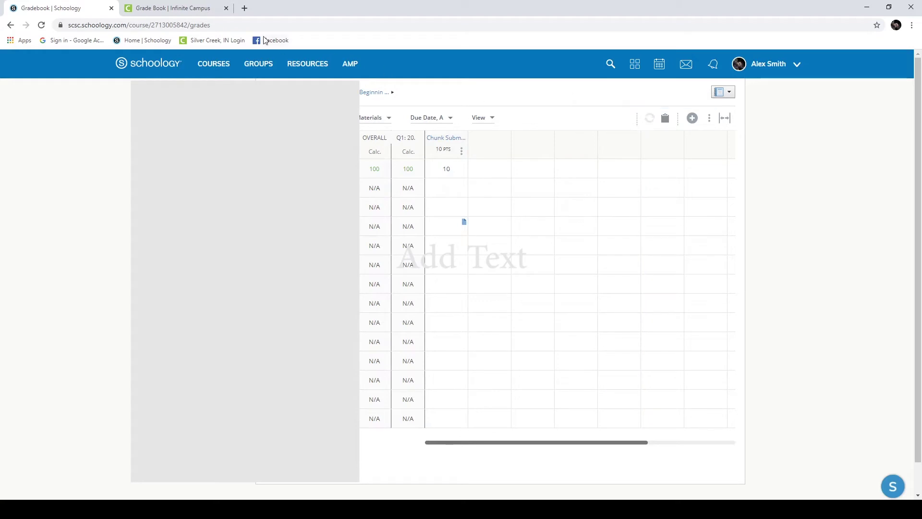
{"action": "left_click", "coordinate": [215, 8]}
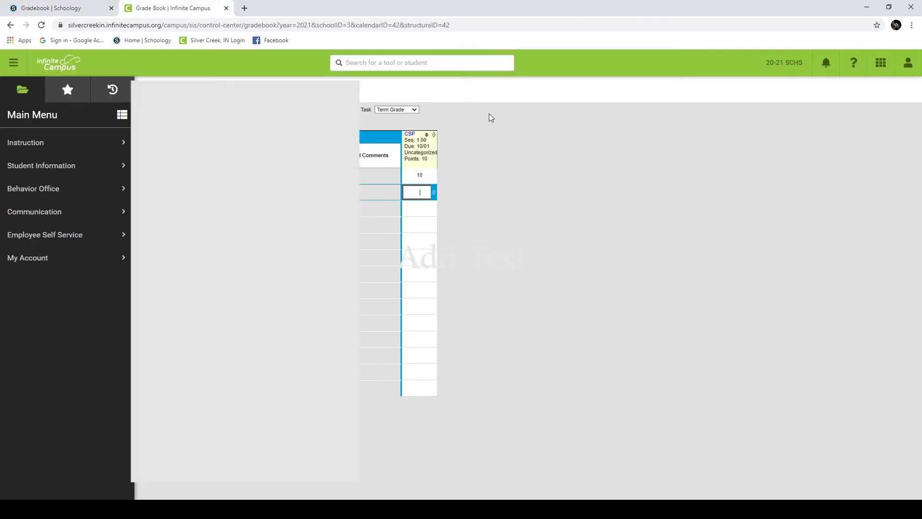
{"action": "mouse_move", "coordinate": [431, 152]}
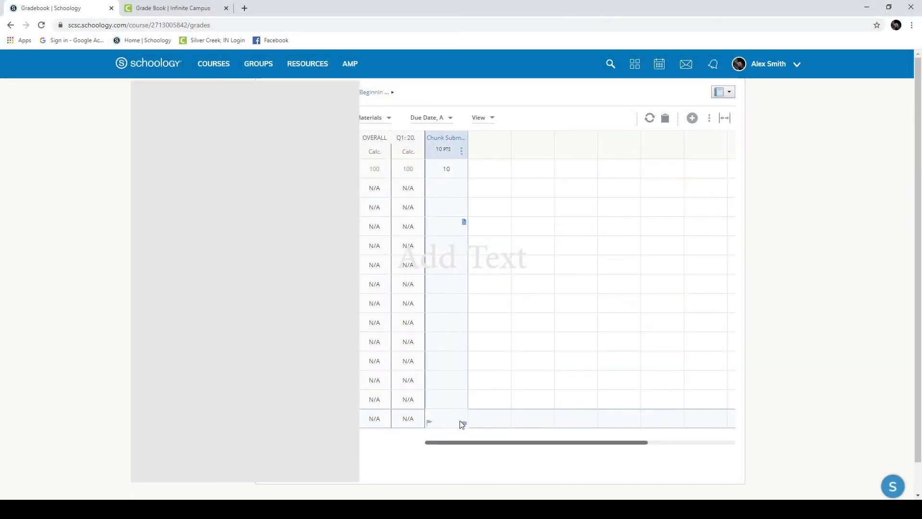
{"action": "left_click", "coordinate": [448, 138]}
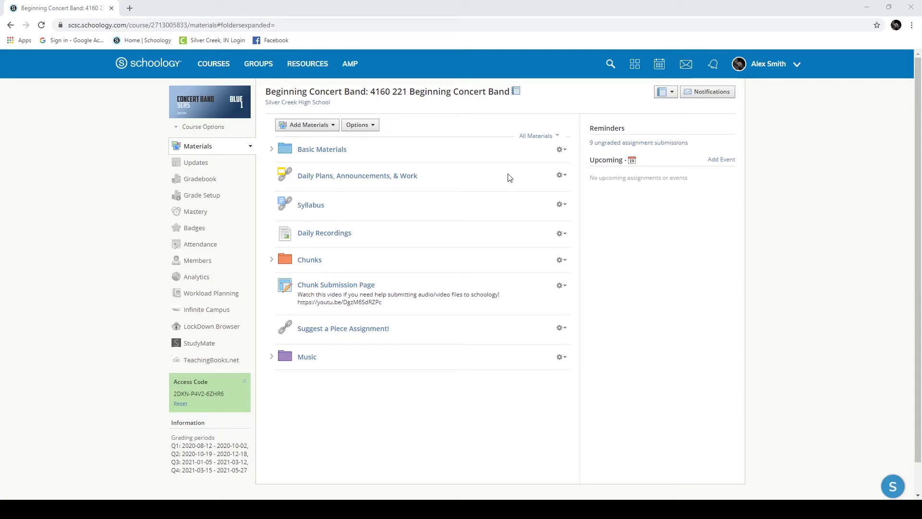
- Create a green folder titled Fun Music in the course materials
{"action": "left_click", "coordinate": [318, 129]}
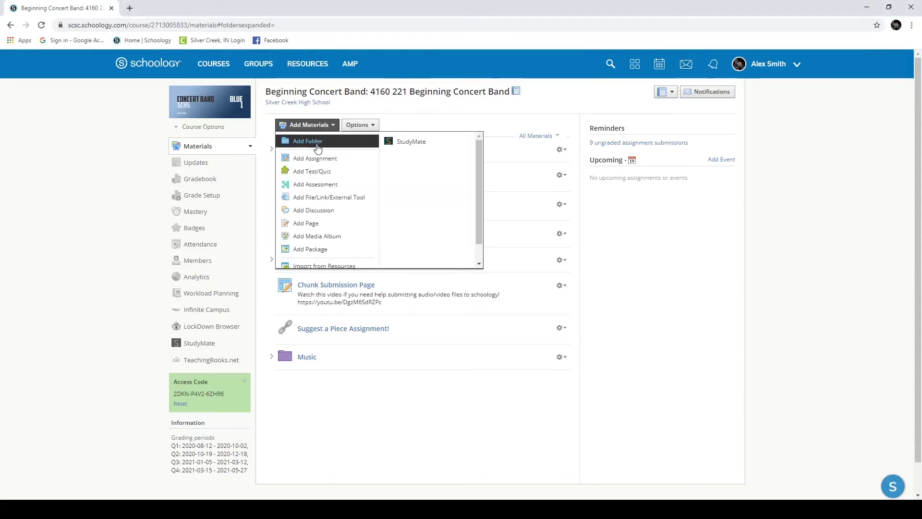
{"action": "left_click", "coordinate": [312, 140]}
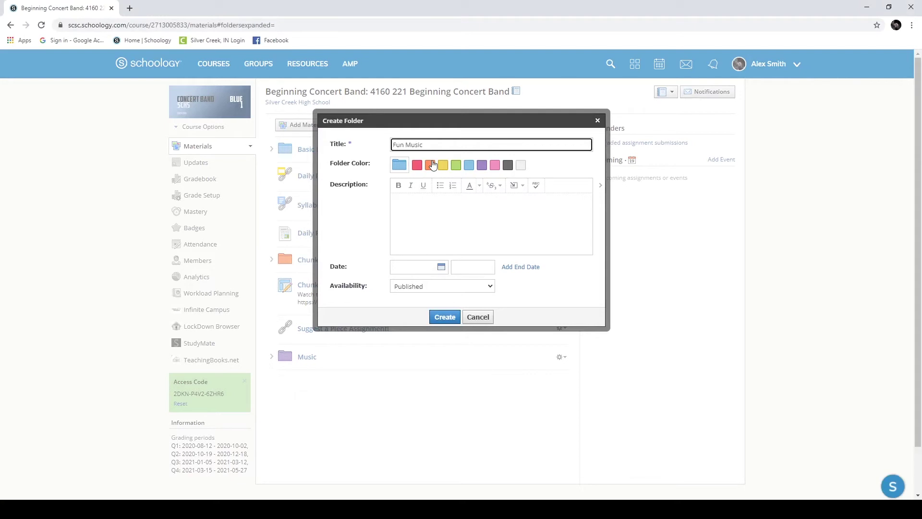
{"action": "left_click", "coordinate": [457, 165]}
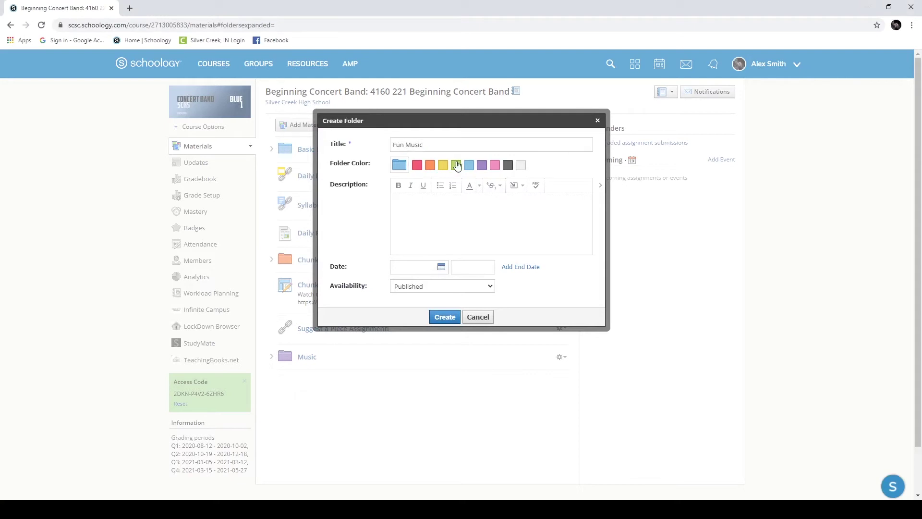
{"action": "left_click", "coordinate": [444, 317]}
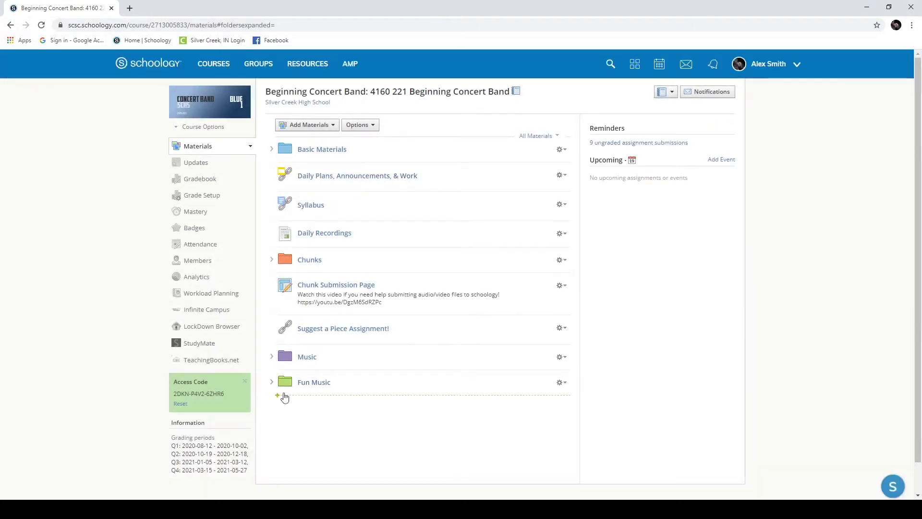
- Open the Fun Music folder, then return to the Beginning Concert Band course materials
{"action": "left_click", "coordinate": [315, 383]}
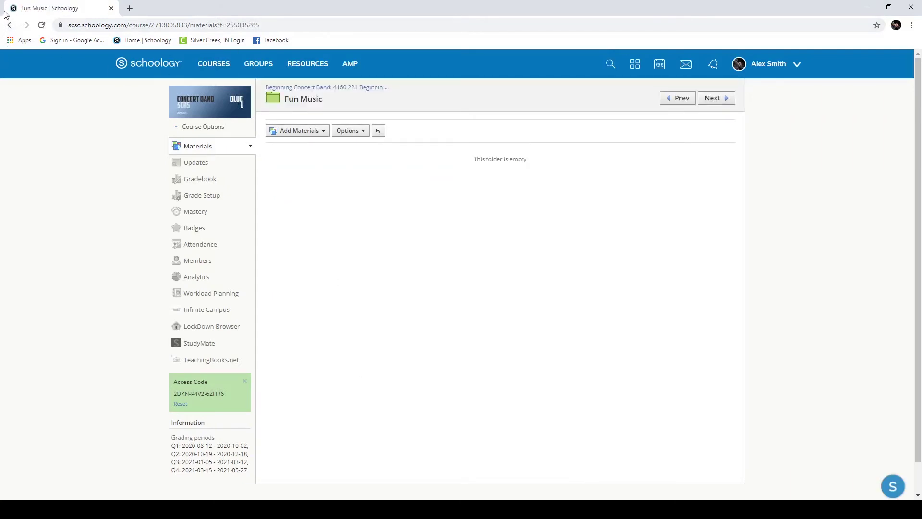
{"action": "left_click", "coordinate": [11, 25]}
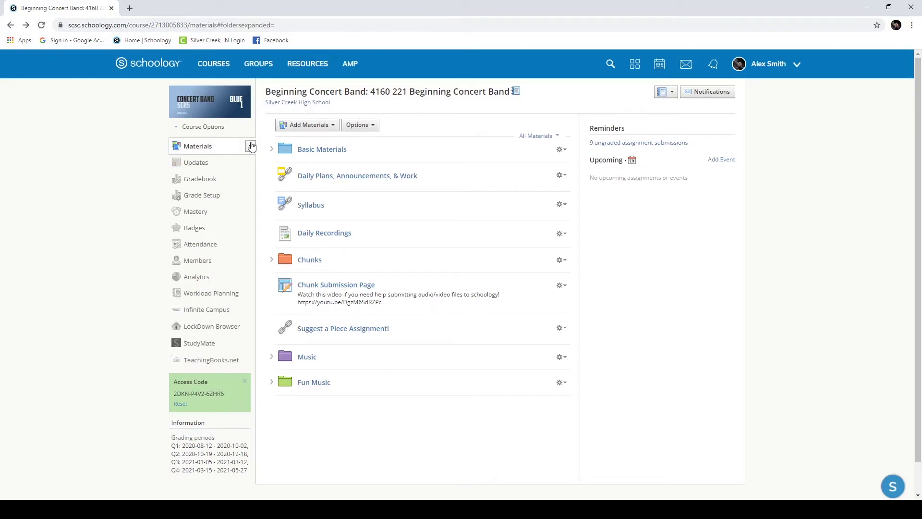
{"action": "mouse_move", "coordinate": [251, 119]}
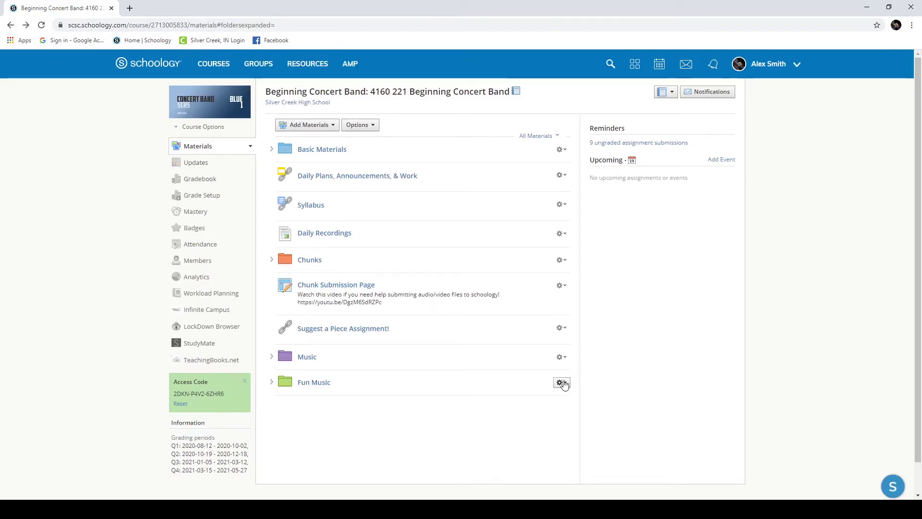
{"action": "left_click", "coordinate": [214, 63]}
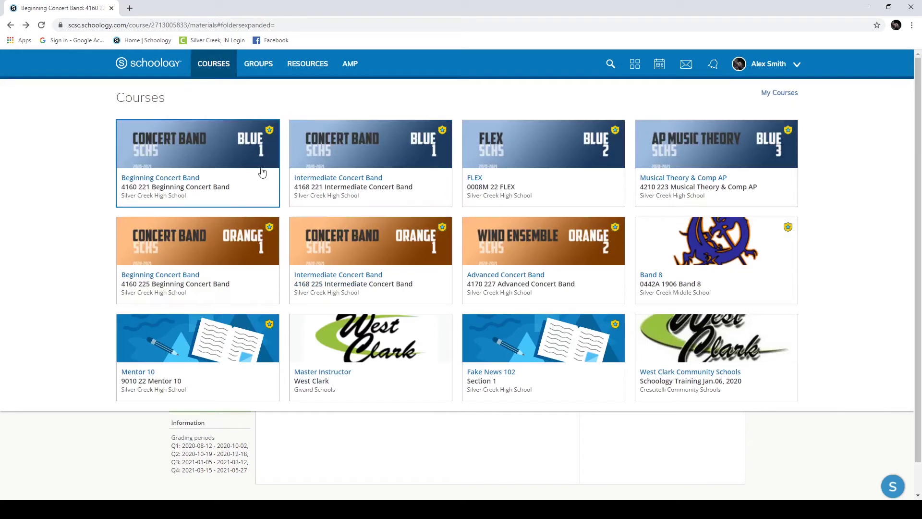
{"action": "left_click", "coordinate": [192, 158]}
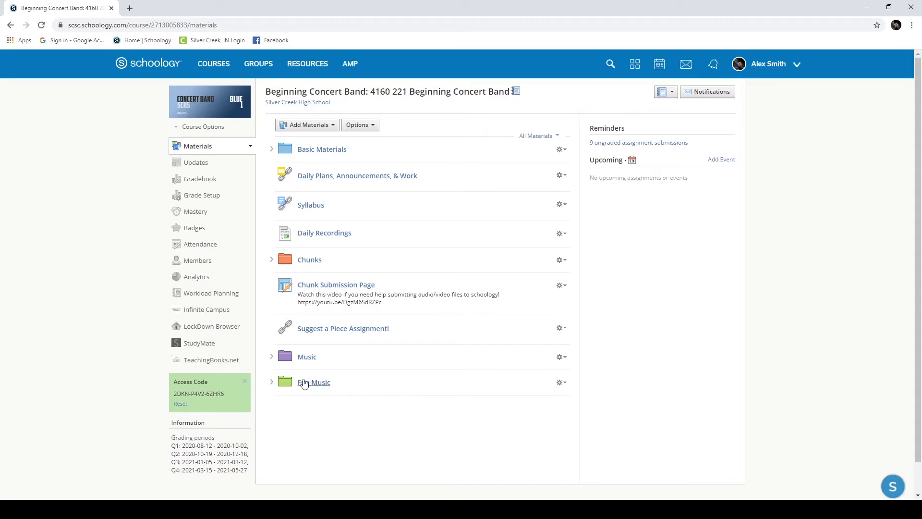
- Copy the Fun Music folder to the Intermediate Concert Band 4168 221 course and confirm
{"action": "left_click", "coordinate": [562, 384]}
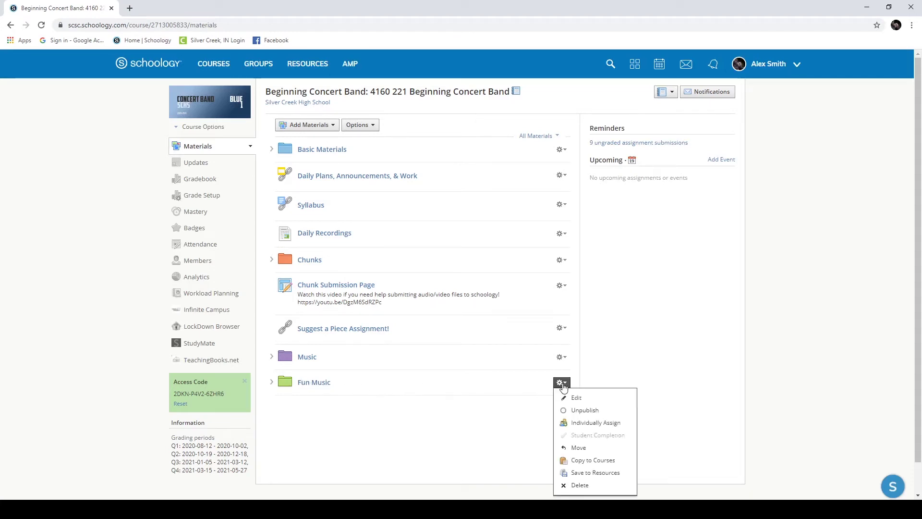
{"action": "left_click", "coordinate": [598, 462]}
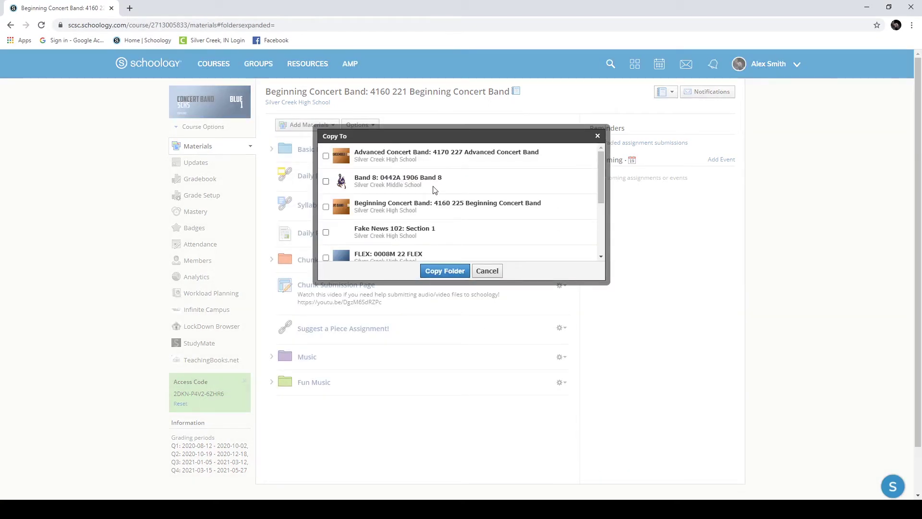
{"action": "scroll", "coordinate": [437, 191], "scroll_direction": "down", "scroll_amount": 1}
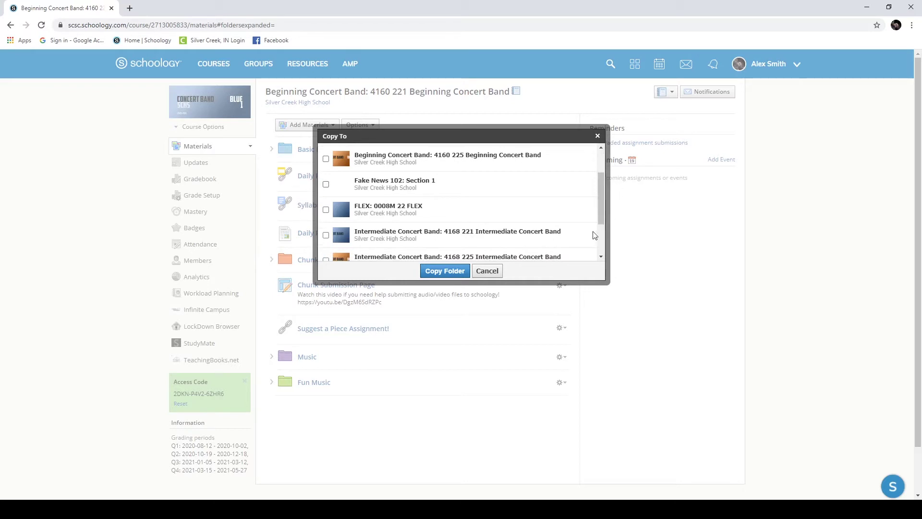
{"action": "left_click", "coordinate": [325, 236]}
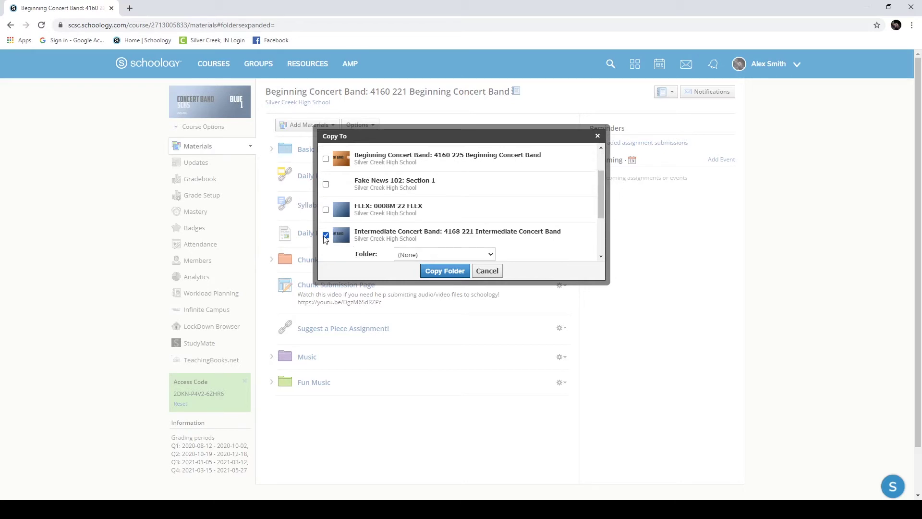
{"action": "left_click", "coordinate": [436, 272]}
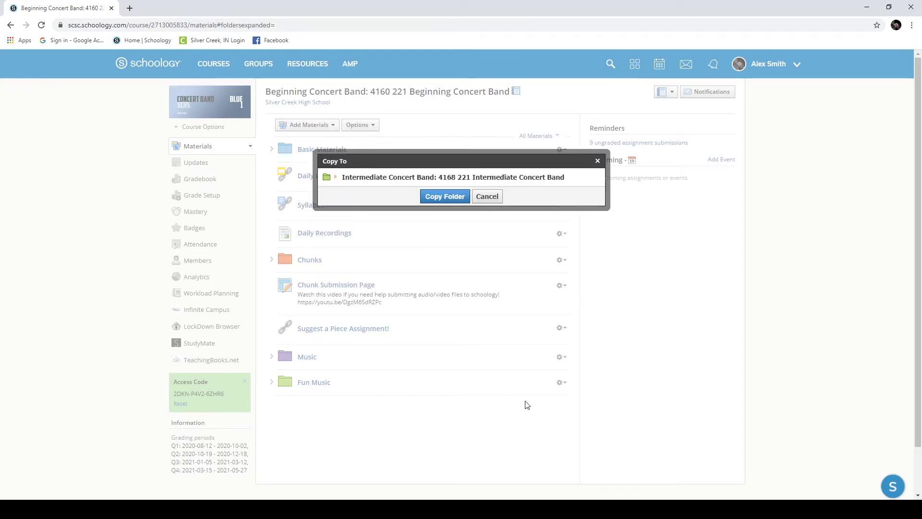
{"action": "left_click", "coordinate": [444, 197]}
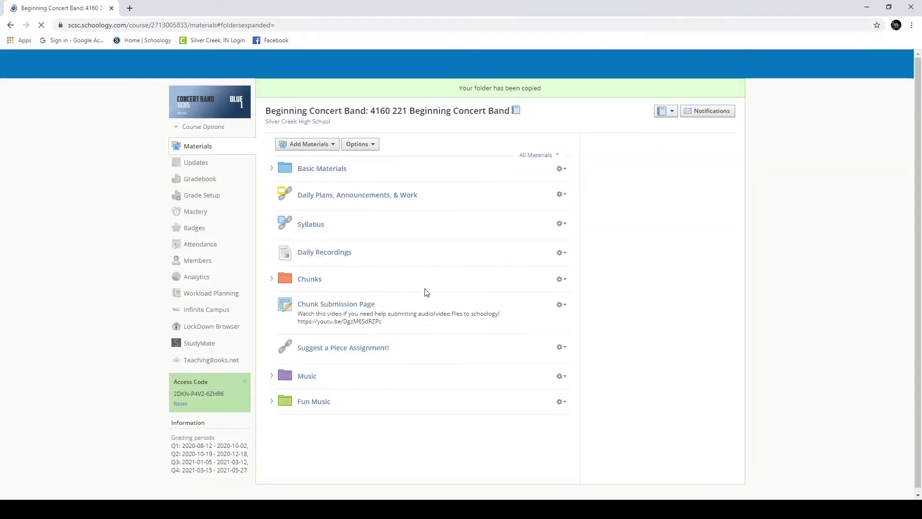
- Open the Fun Music folder in the Intermediate Concert Band course
{"action": "left_click", "coordinate": [223, 76]}
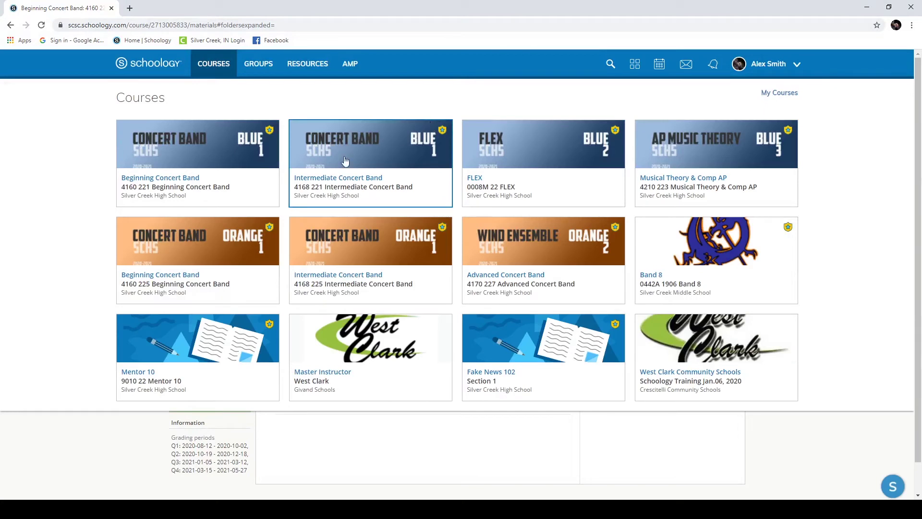
{"action": "left_click", "coordinate": [348, 167]}
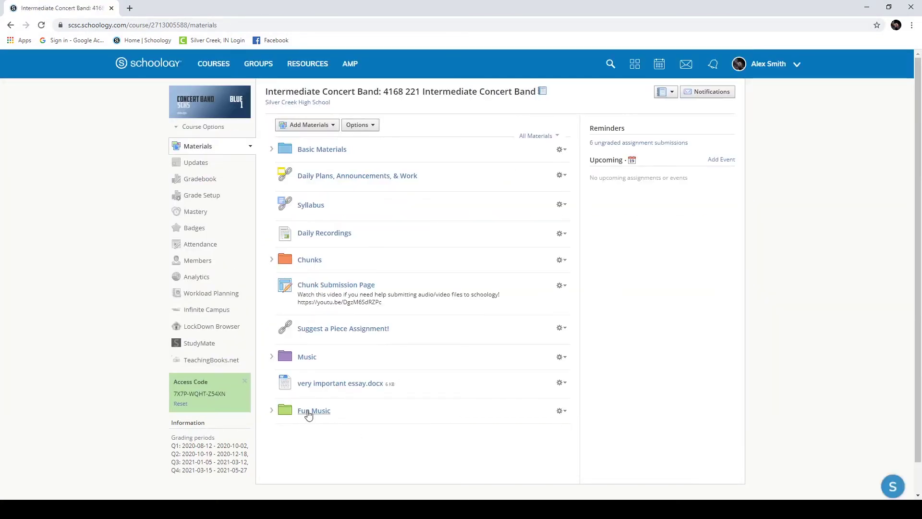
{"action": "left_click", "coordinate": [309, 412]}
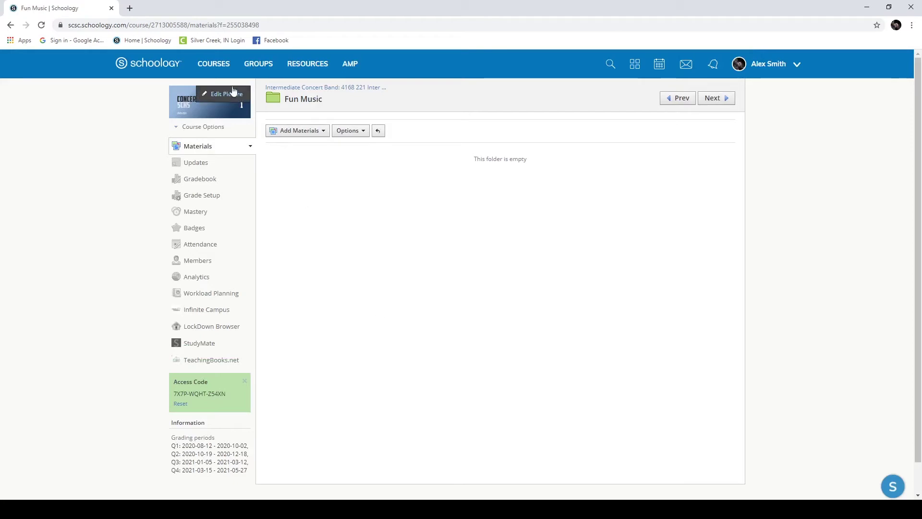
- Go to Beginning Concert Band 4160 221 and open its Fun Music folder
{"action": "left_click", "coordinate": [217, 65]}
{"action": "left_click", "coordinate": [226, 158]}
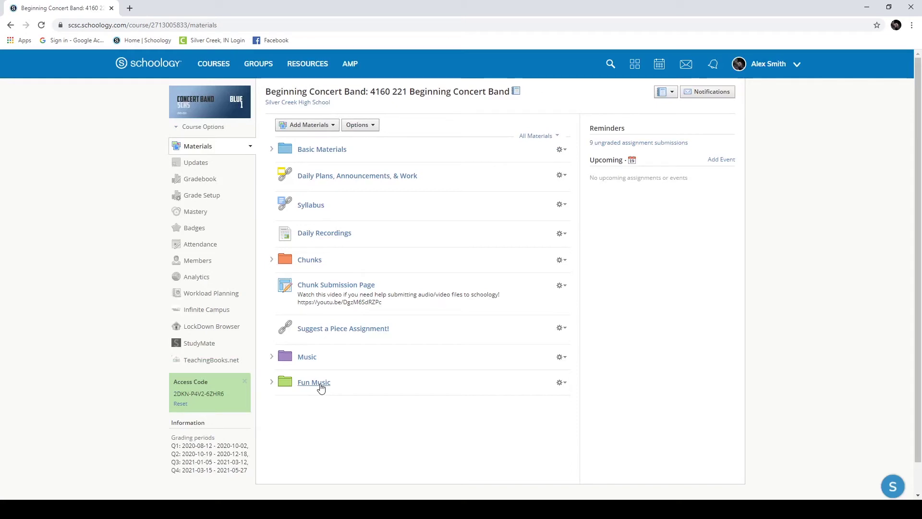
{"action": "left_click", "coordinate": [315, 383]}
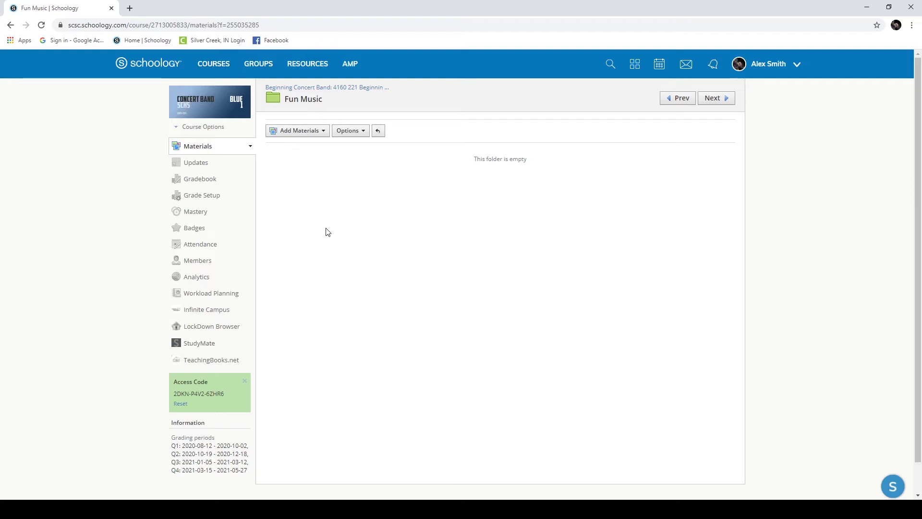
{"action": "left_click", "coordinate": [218, 64]}
{"action": "left_click", "coordinate": [184, 166]}
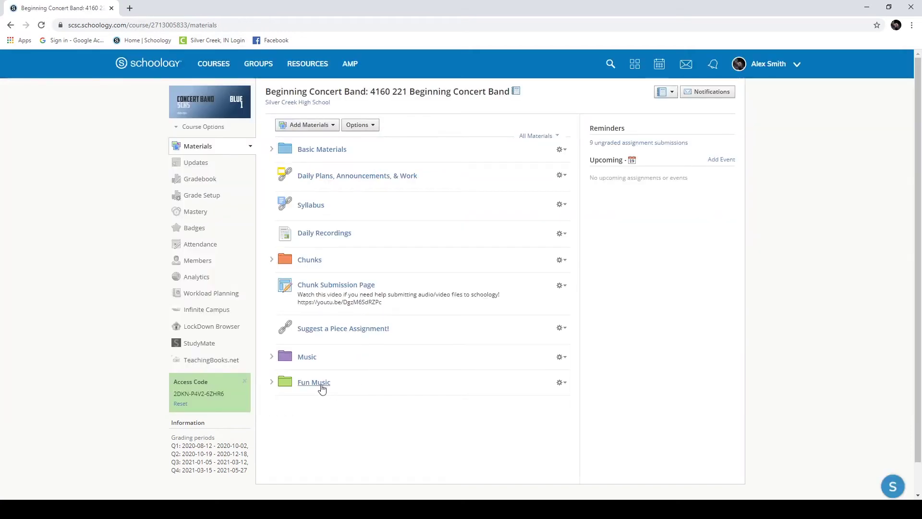
{"action": "left_click", "coordinate": [561, 382]}
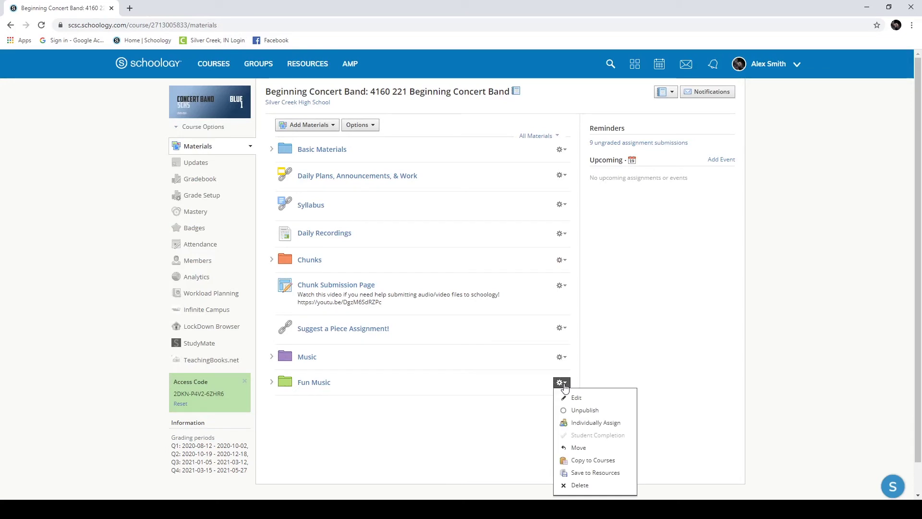
{"action": "left_click", "coordinate": [313, 387]}
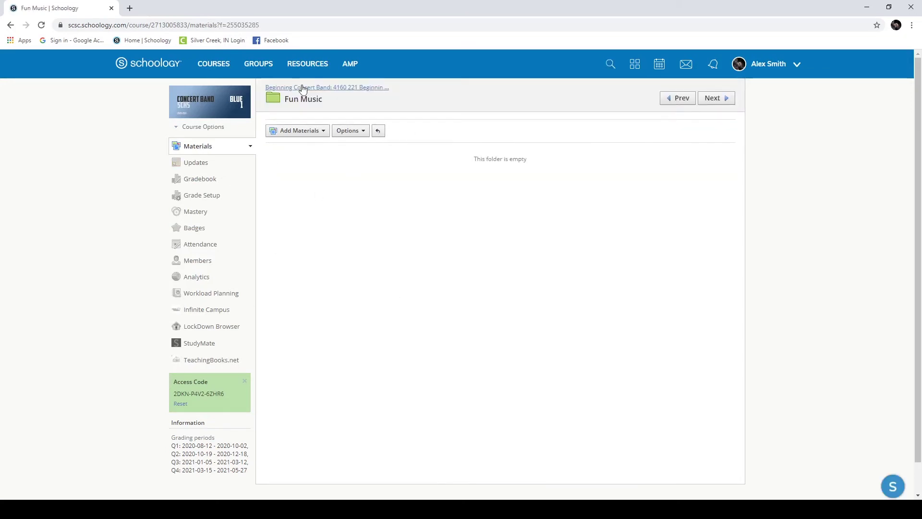
- Create assignment 'example' due August 20, 2020 at 11:59 pm in the Chunks! category
{"action": "left_click", "coordinate": [306, 130]}
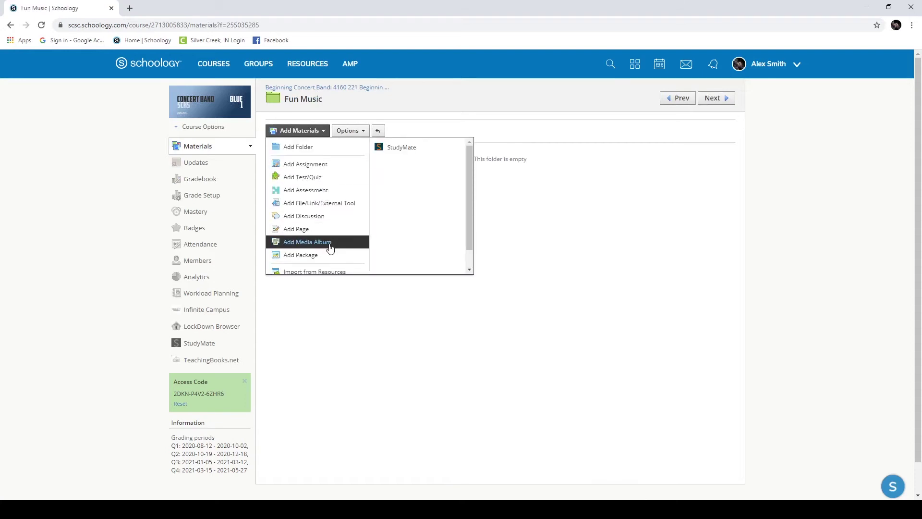
{"action": "left_click", "coordinate": [309, 164]}
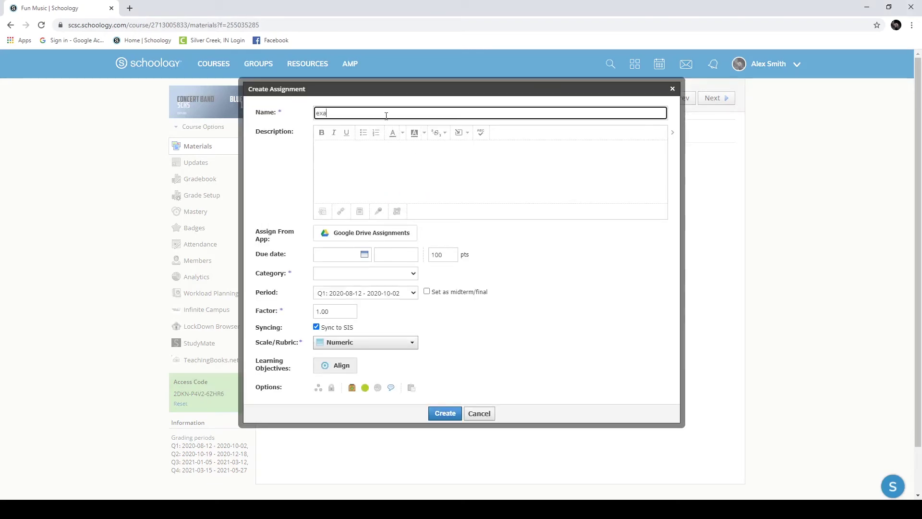
{"action": "left_click", "coordinate": [445, 414]}
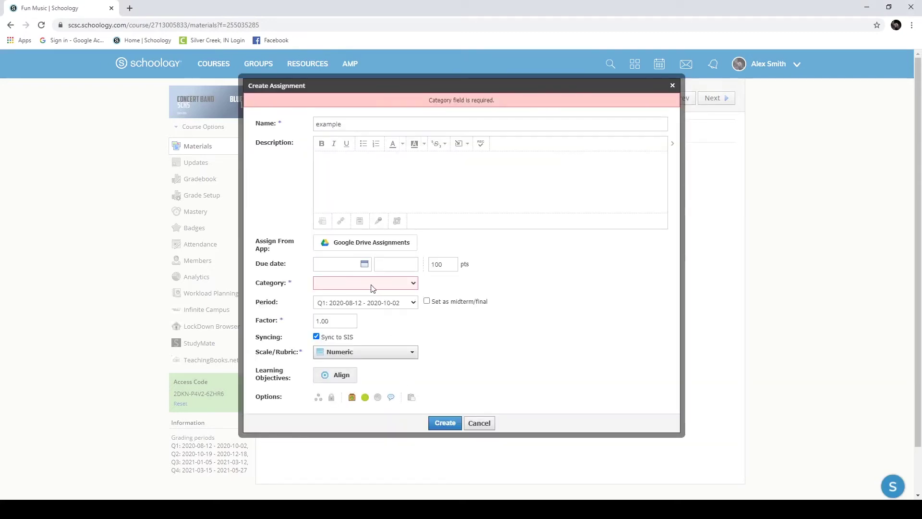
{"action": "left_click", "coordinate": [347, 265]}
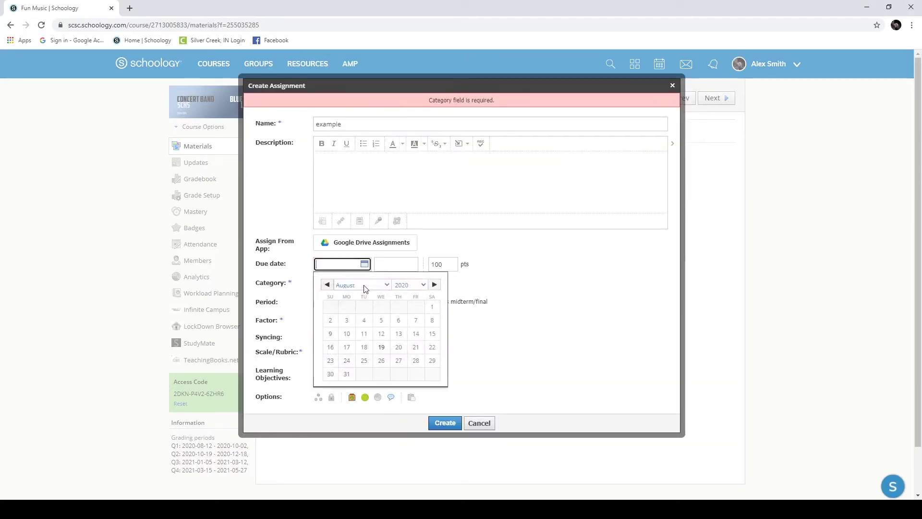
{"action": "left_click", "coordinate": [387, 355]}
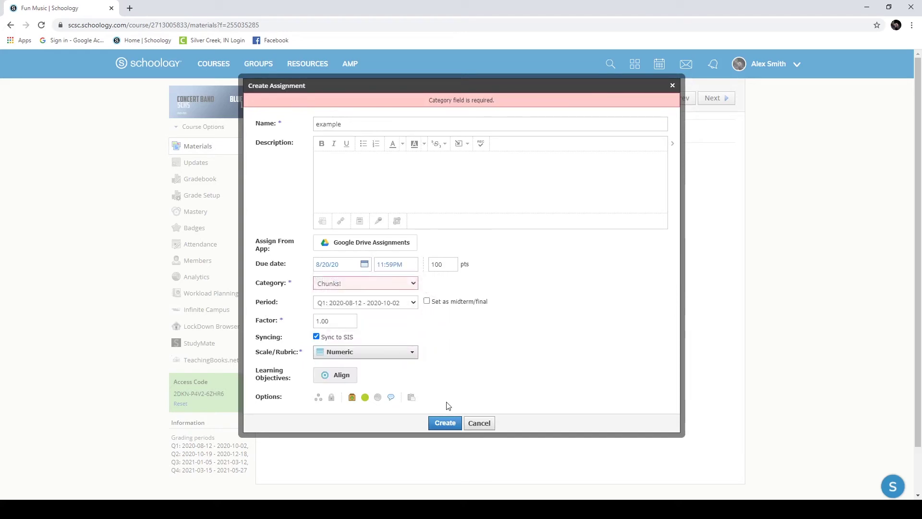
{"action": "left_click", "coordinate": [445, 423]}
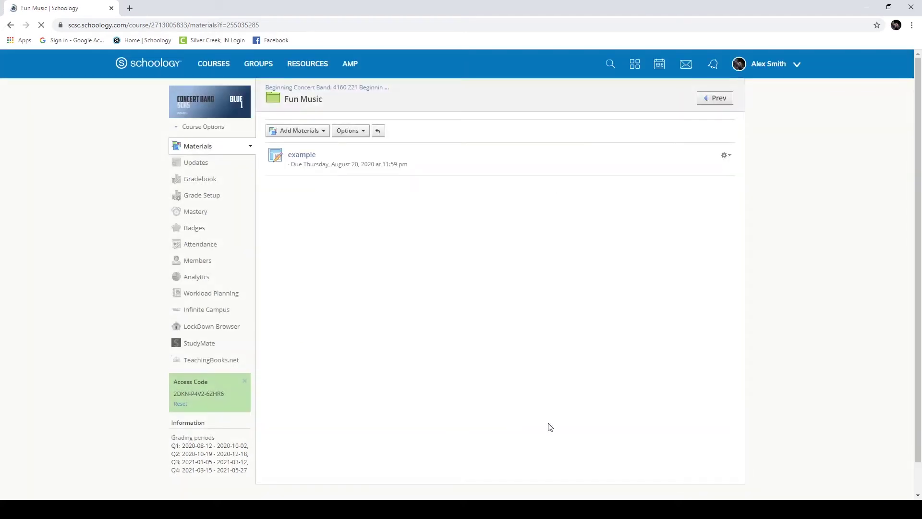
- Reopen Beginning Concert Band's Fun Music folder to check the new assignment
{"action": "left_click", "coordinate": [214, 63]}
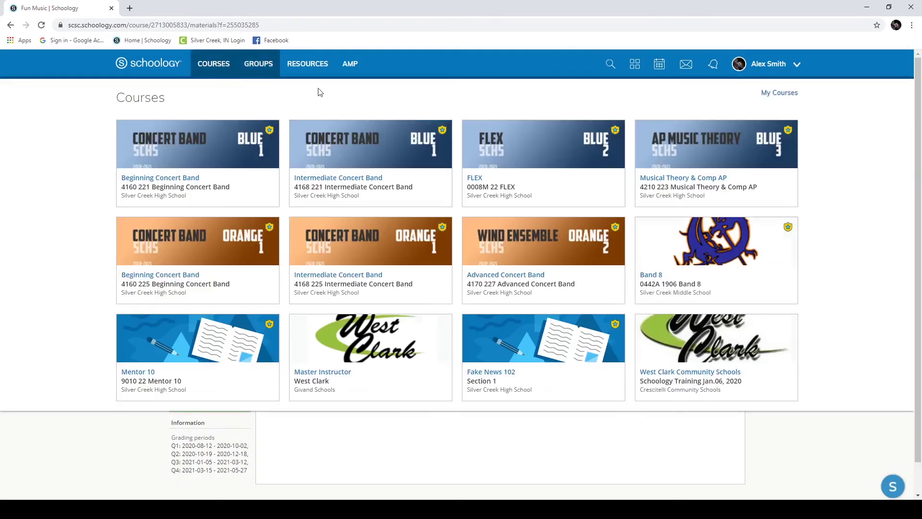
{"action": "left_click", "coordinate": [222, 148]}
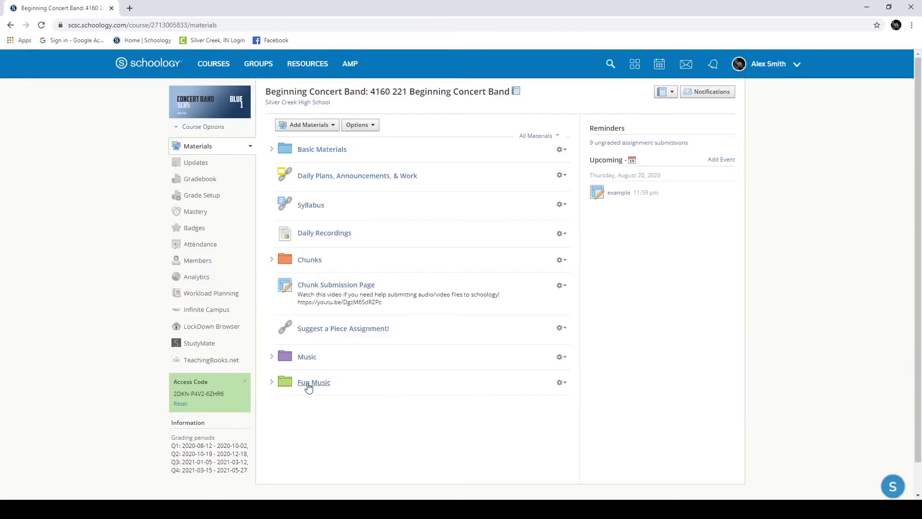
{"action": "left_click", "coordinate": [310, 382]}
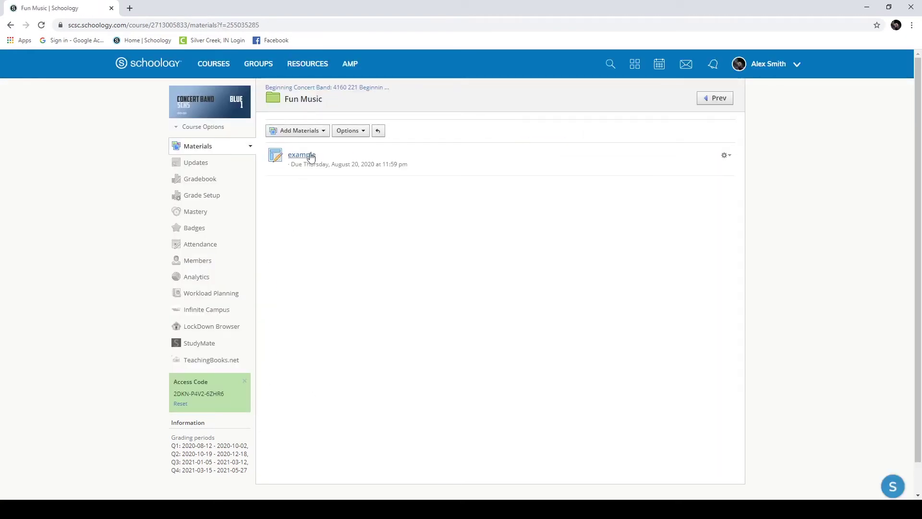
- Compare Intermediate Concert Band's empty Fun Music folder with Beginning Concert Band's, which holds 'example'
{"action": "left_click", "coordinate": [217, 70]}
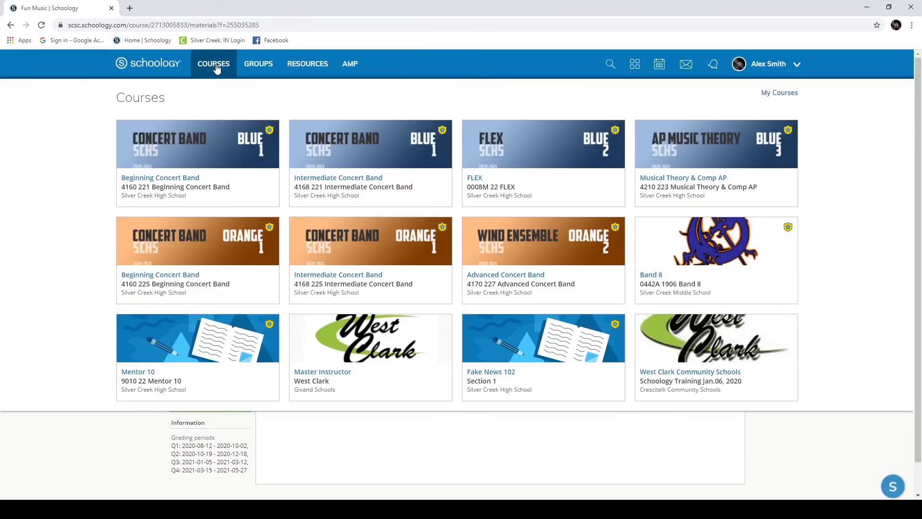
{"action": "left_click", "coordinate": [361, 153]}
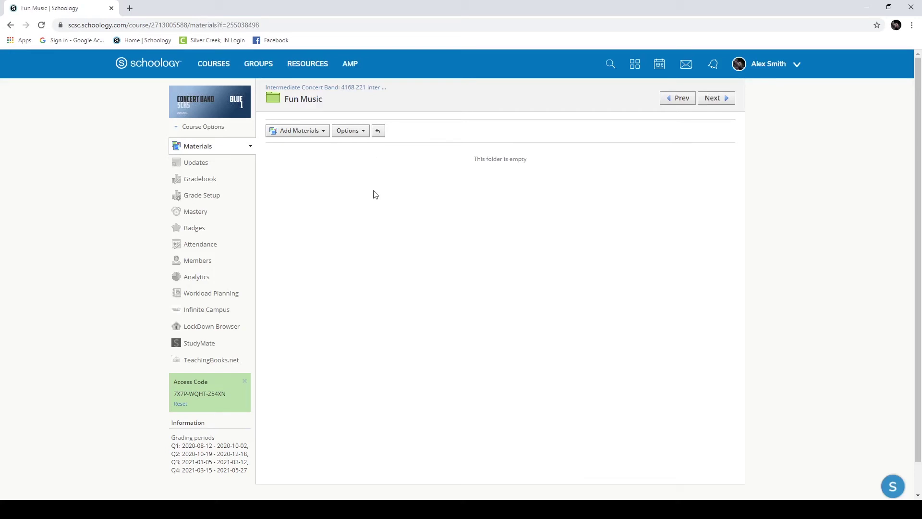
{"action": "left_click", "coordinate": [209, 64]}
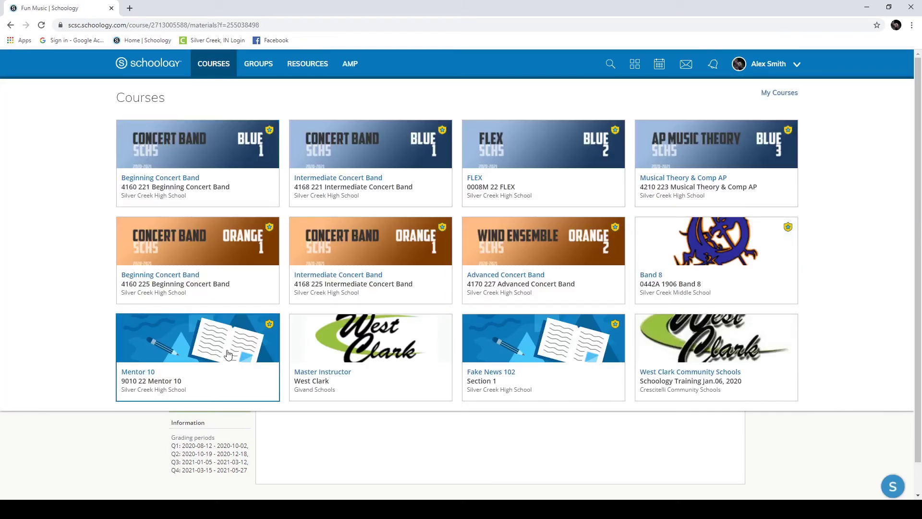
{"action": "left_click", "coordinate": [218, 147]}
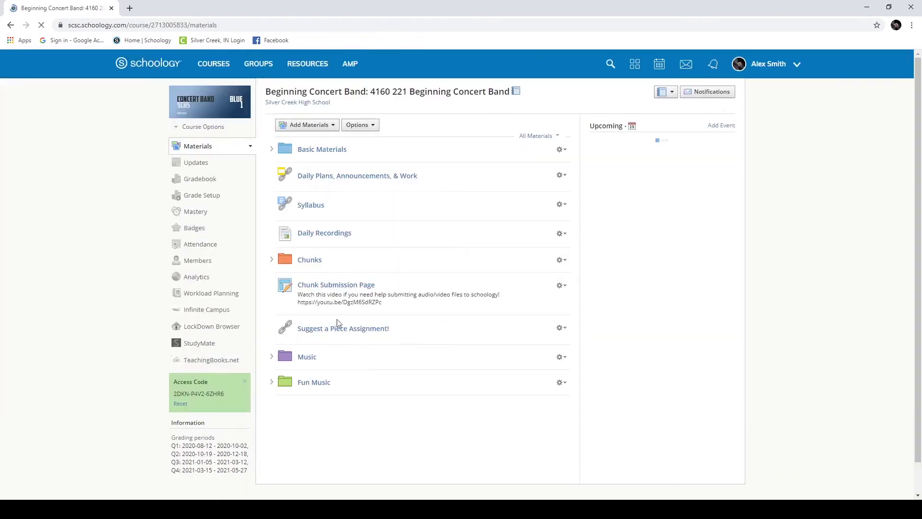
{"action": "left_click", "coordinate": [310, 384]}
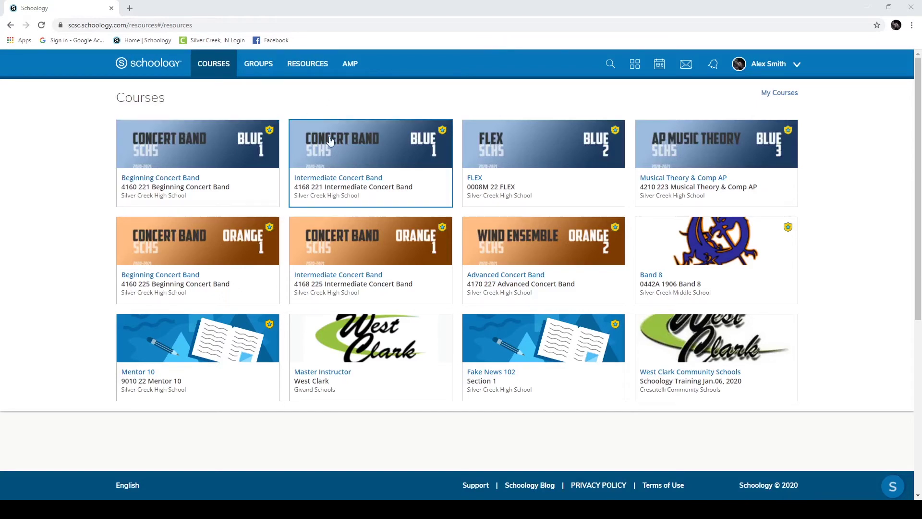
- In Resources, add a pink folder named Fun Music 2 and open it
{"action": "left_click", "coordinate": [307, 67]}
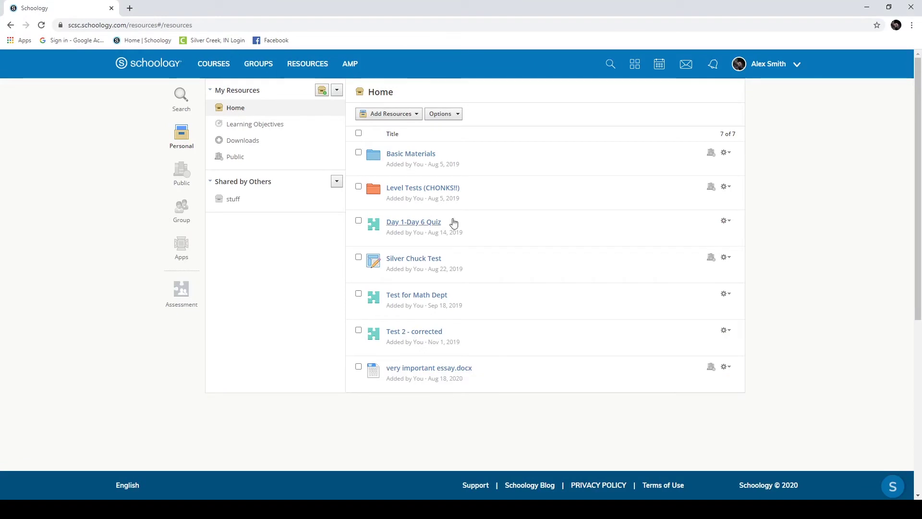
{"action": "left_click", "coordinate": [403, 114]}
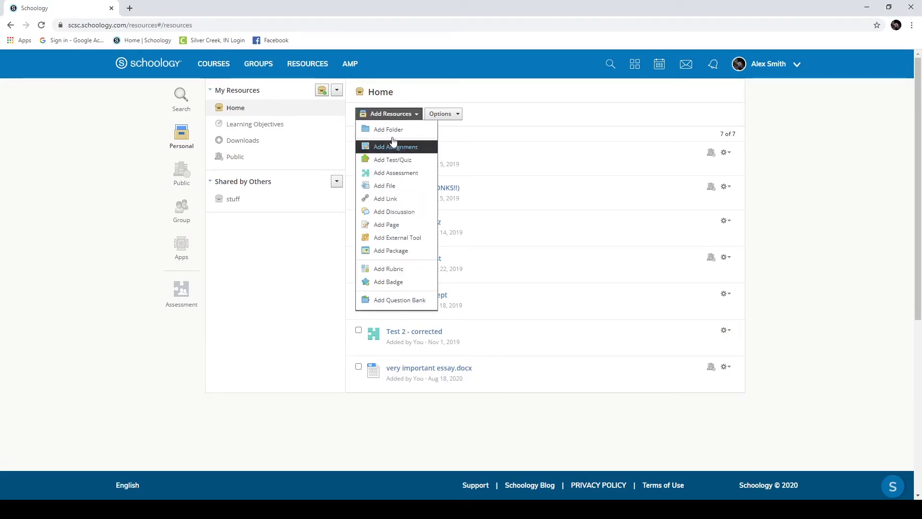
{"action": "left_click", "coordinate": [402, 143]}
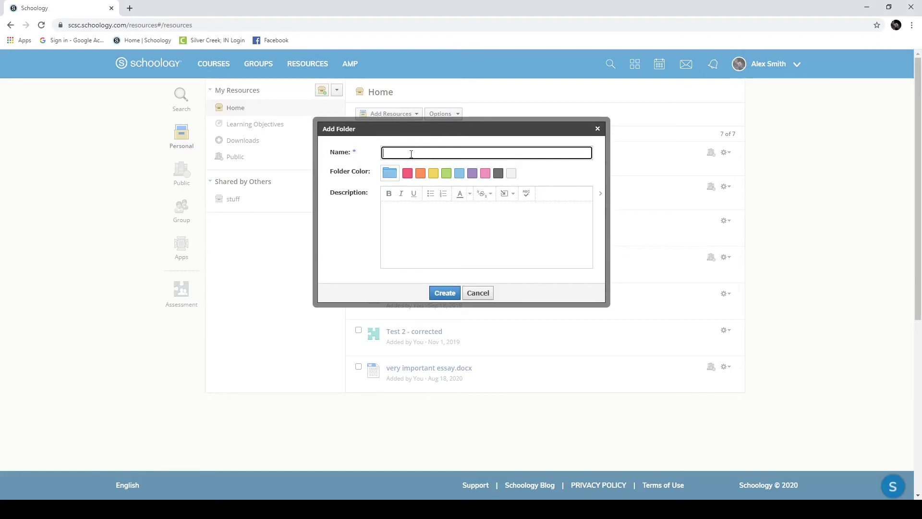
{"action": "type", "text": "Fun Music 2"}
{"action": "left_click", "coordinate": [485, 173]}
{"action": "left_click", "coordinate": [454, 294]}
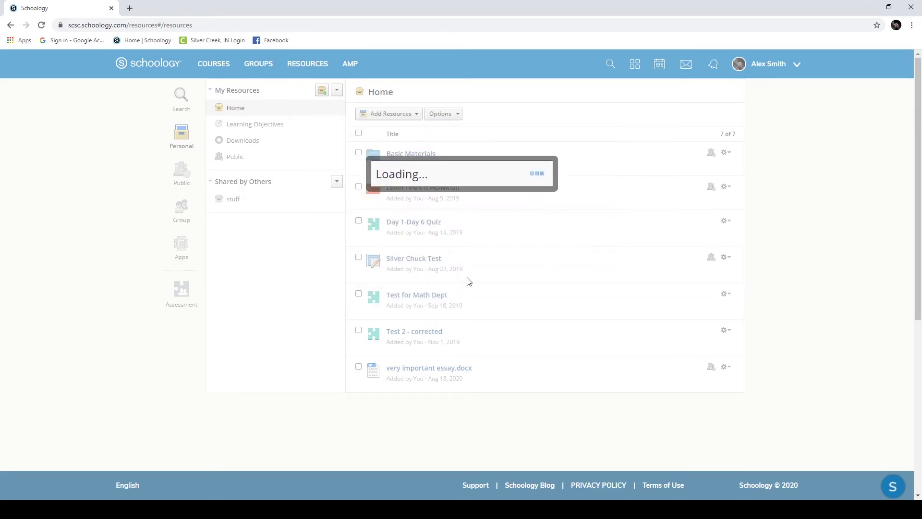
{"action": "scroll", "coordinate": [450, 435], "scroll_direction": "down", "scroll_amount": 3}
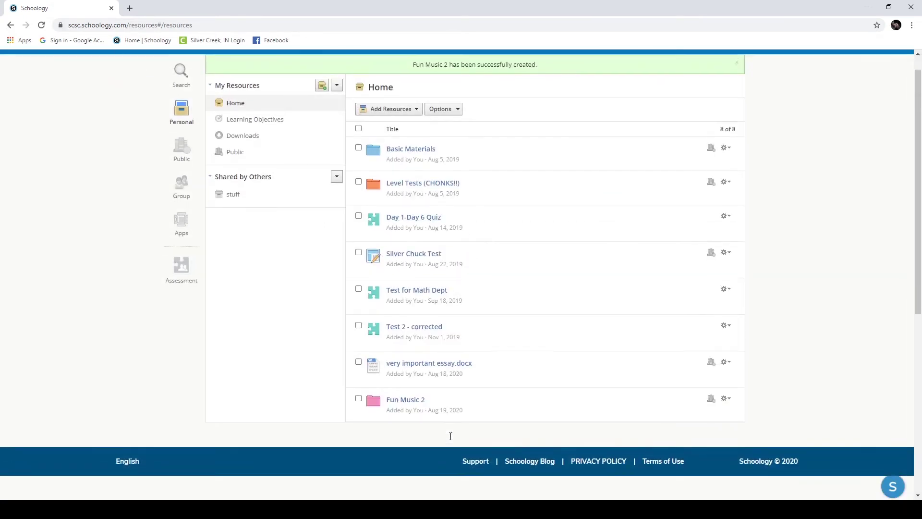
{"action": "scroll", "coordinate": [370, 342], "scroll_direction": "up", "scroll_amount": 3}
{"action": "left_click", "coordinate": [408, 426]}
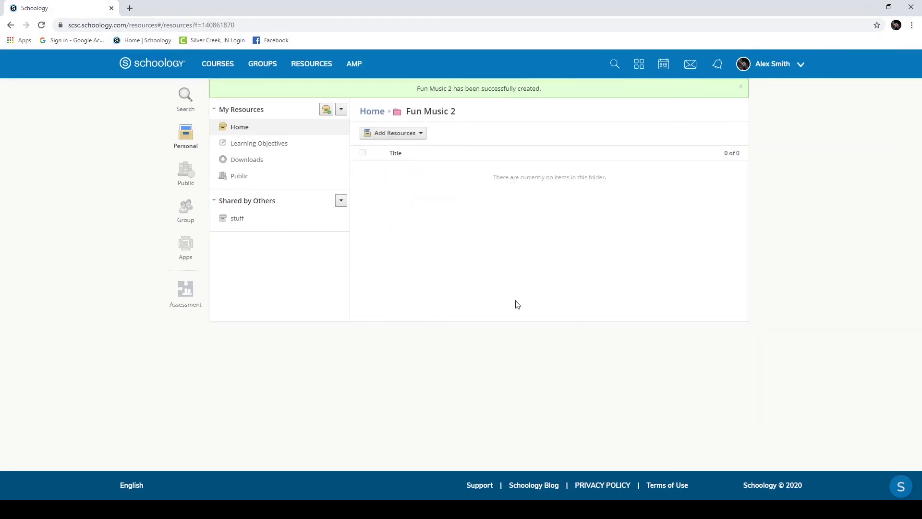
- Create an assignment template named 'Tell me more' in the Fun Music 2 folder
{"action": "left_click", "coordinate": [411, 137]}
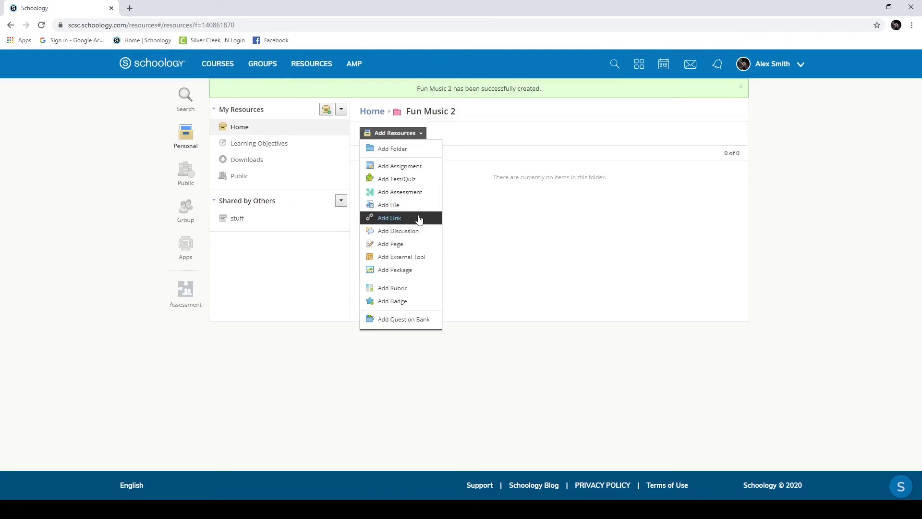
{"action": "left_click", "coordinate": [406, 147]}
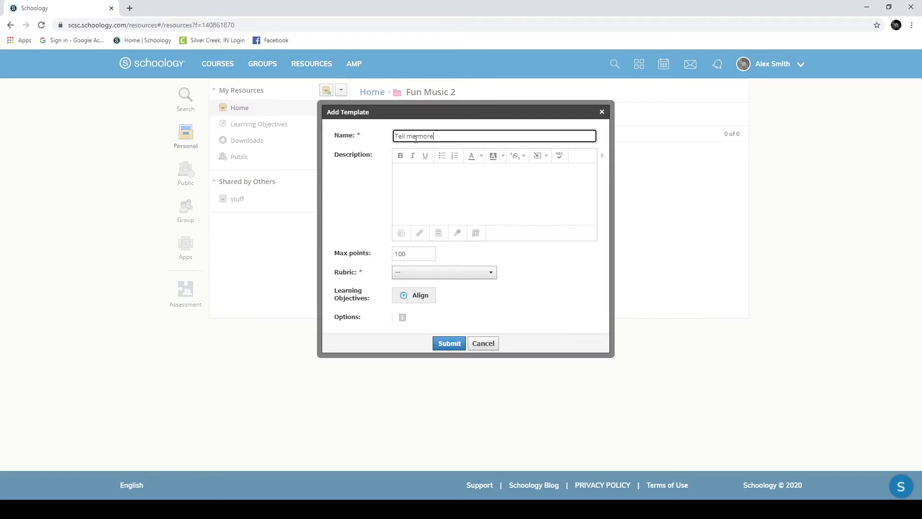
{"action": "type", "text": "Tell me more"}
{"action": "left_click", "coordinate": [459, 190]}
{"action": "left_click", "coordinate": [449, 343]}
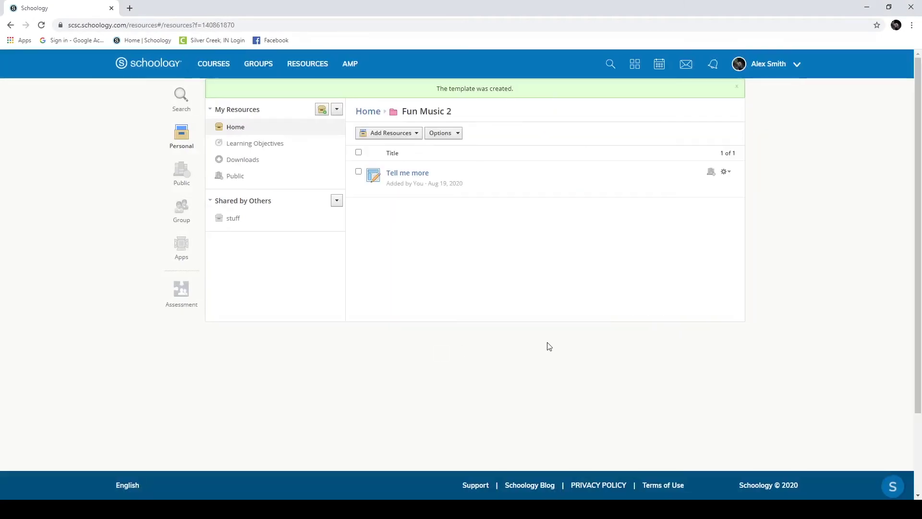
- Preview the Tell me more template, then return to it in Fun Music 2
{"action": "left_click", "coordinate": [409, 173]}
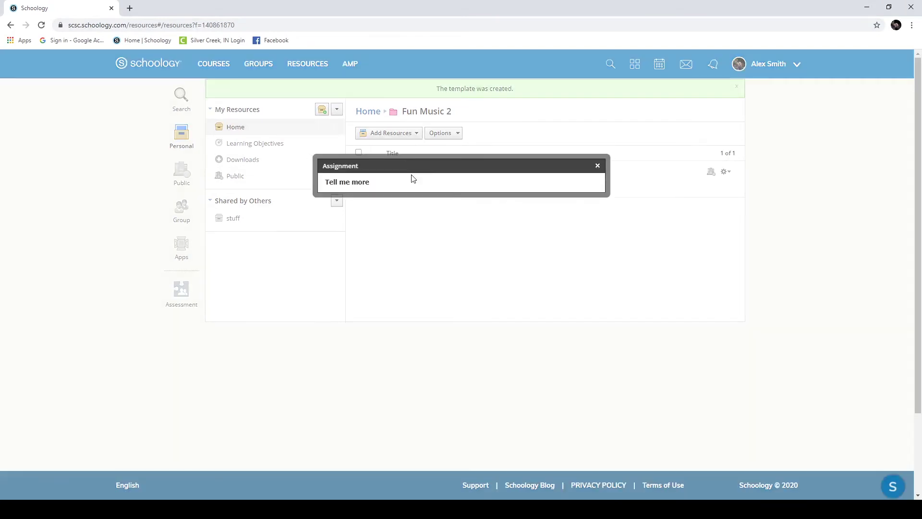
{"action": "left_click", "coordinate": [596, 166]}
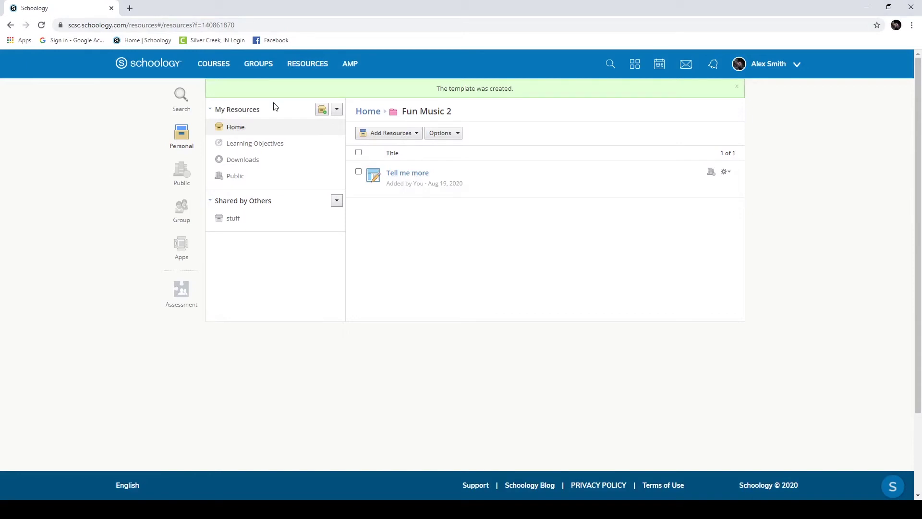
{"action": "left_click", "coordinate": [298, 73]}
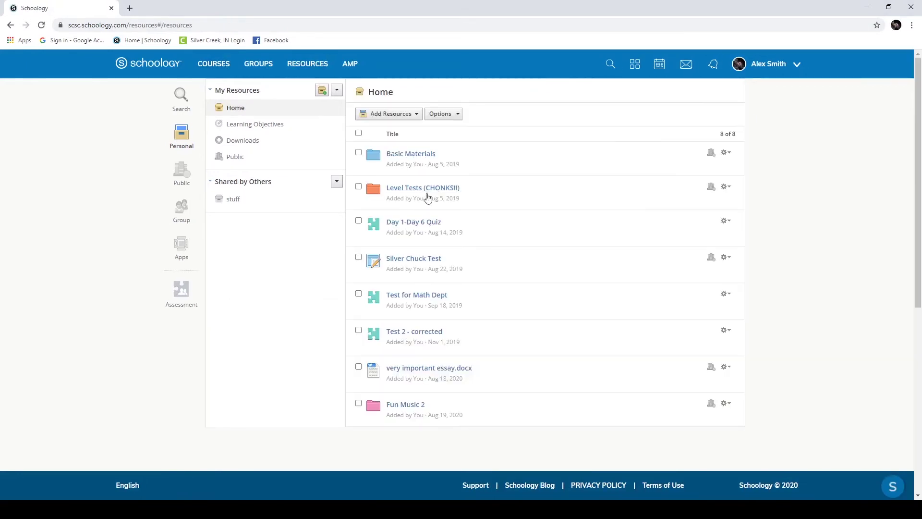
{"action": "left_click", "coordinate": [404, 404]}
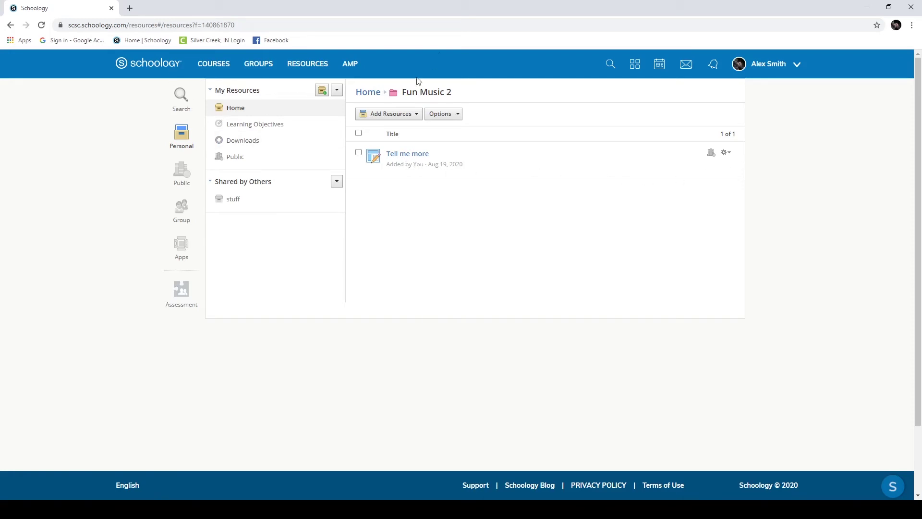
{"action": "left_click", "coordinate": [731, 158]}
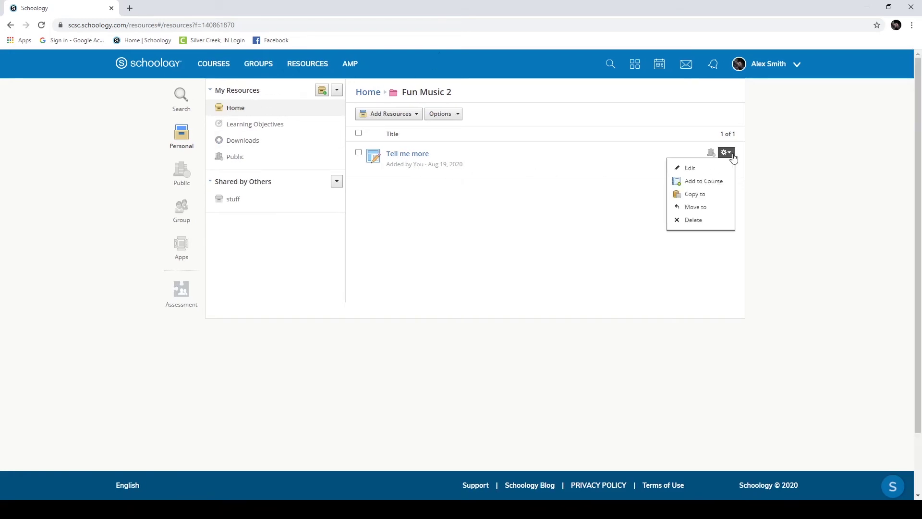
- Choose Beginning Concert Band 4160 221 and 4160 225 as destinations for Tell me more
{"action": "left_click", "coordinate": [692, 186]}
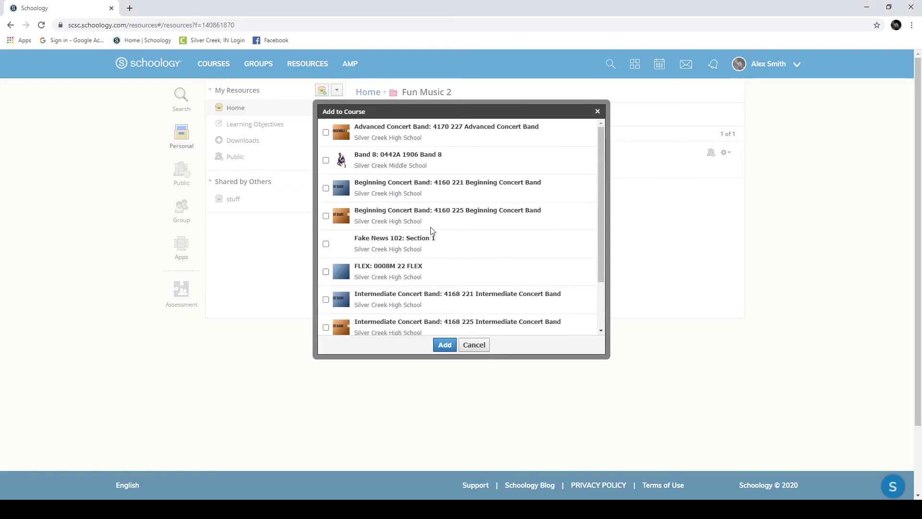
{"action": "left_click", "coordinate": [326, 132]}
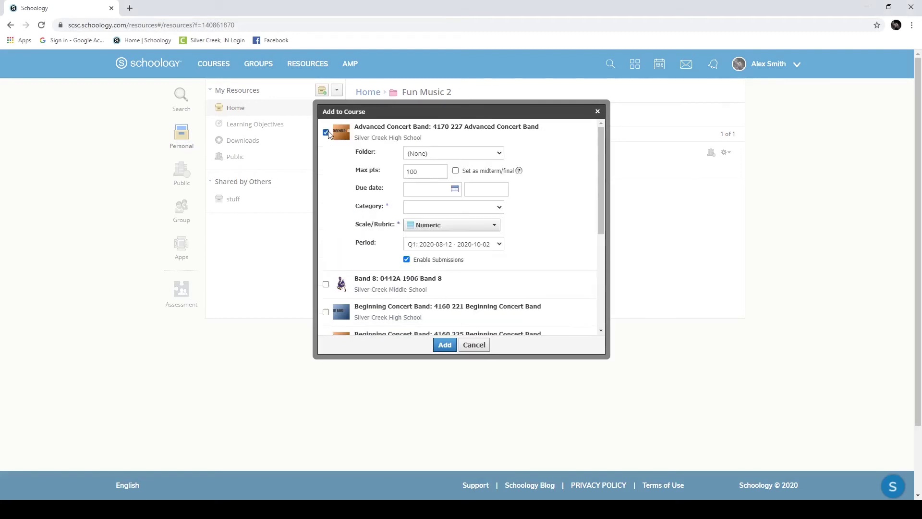
{"action": "left_click", "coordinate": [326, 133]}
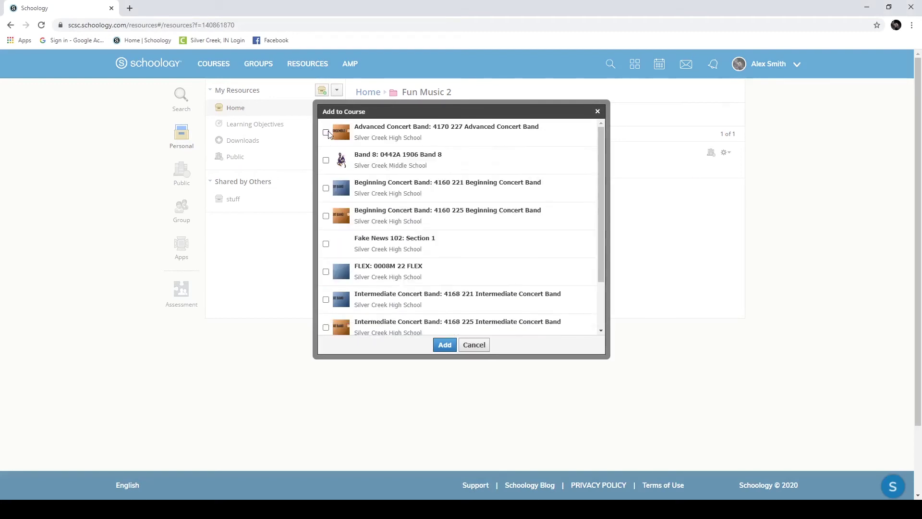
{"action": "left_click", "coordinate": [326, 188]}
{"action": "scroll", "coordinate": [338, 292], "scroll_direction": "down", "scroll_amount": 1}
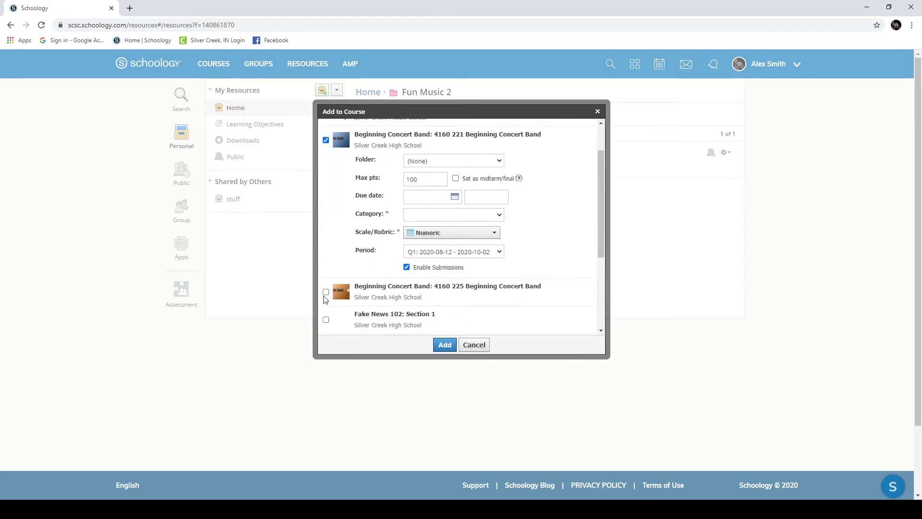
{"action": "left_click", "coordinate": [326, 293]}
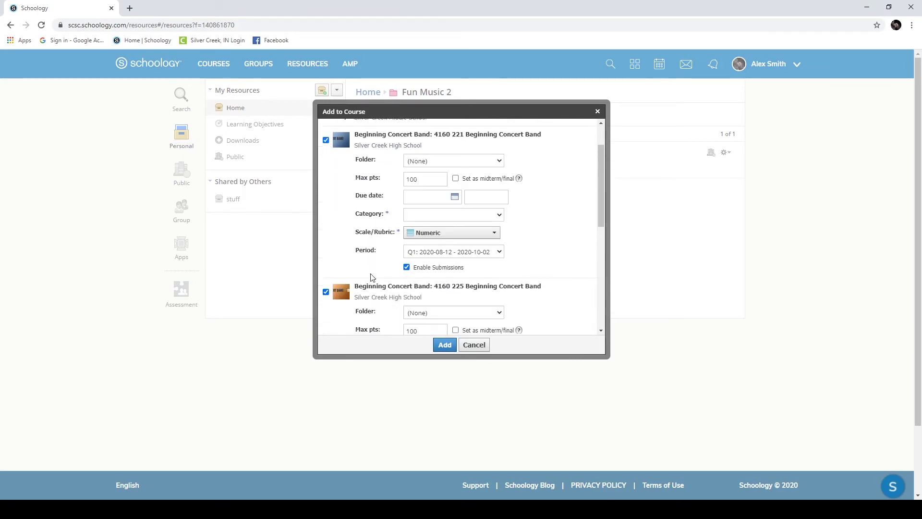
- Set due dates 8/20/20 for 4160 221 and 8/21/20 for 4160 225, pick categories, and add
{"action": "left_click", "coordinate": [454, 195]}
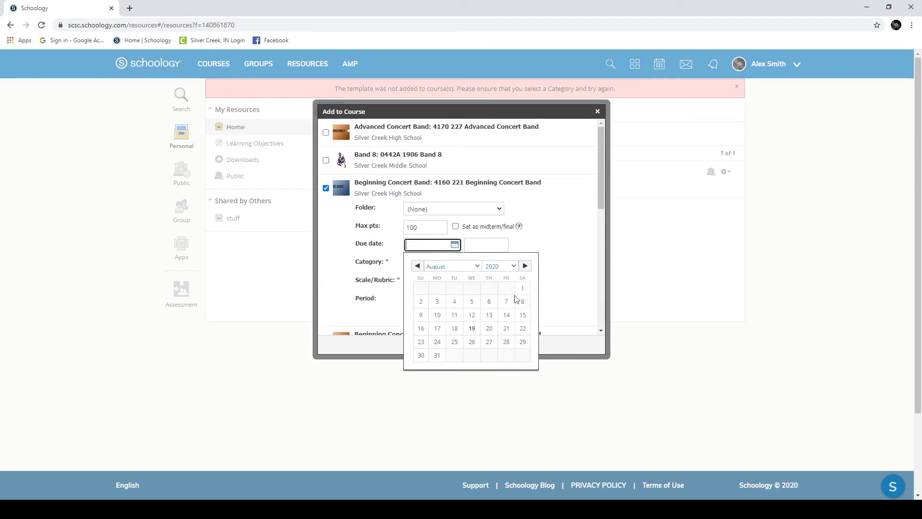
{"action": "left_click", "coordinate": [489, 315]}
{"action": "left_click", "coordinate": [454, 245]}
{"action": "left_click", "coordinate": [489, 328]}
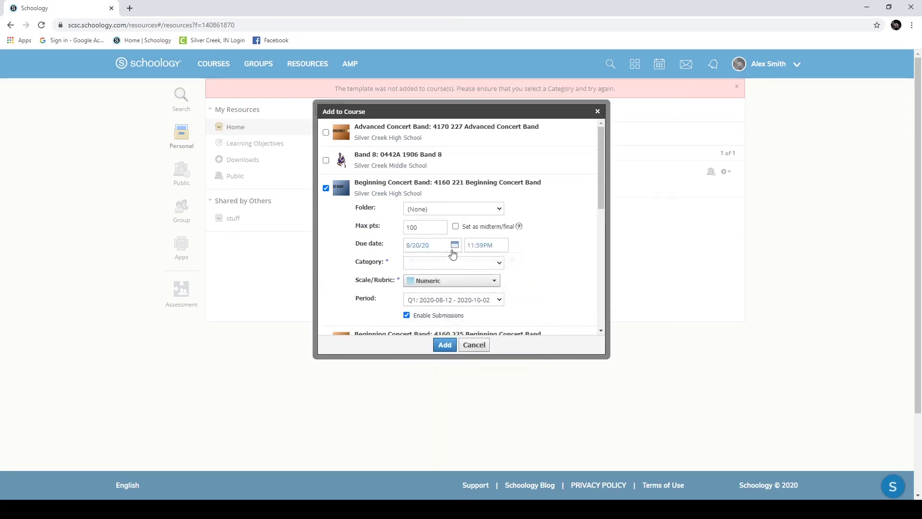
{"action": "left_click", "coordinate": [442, 288]}
{"action": "scroll", "coordinate": [434, 291], "scroll_direction": "down", "scroll_amount": 3}
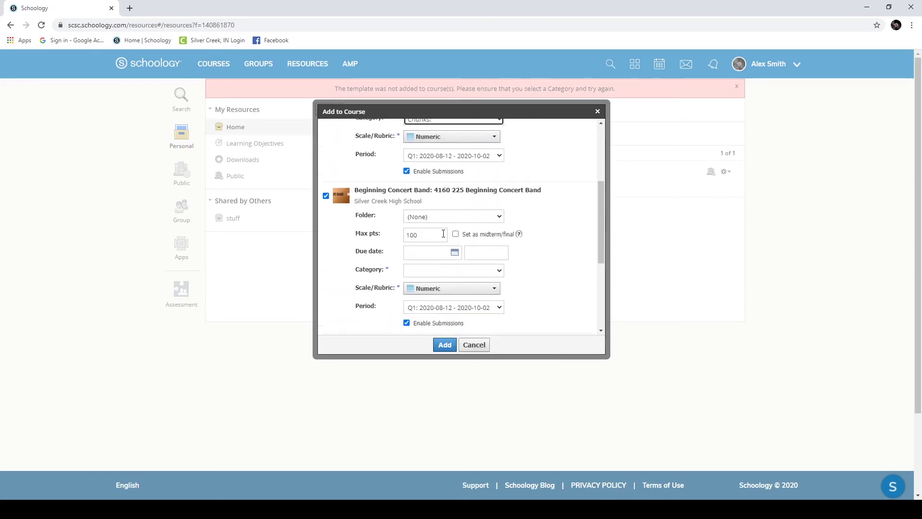
{"action": "left_click", "coordinate": [454, 252]}
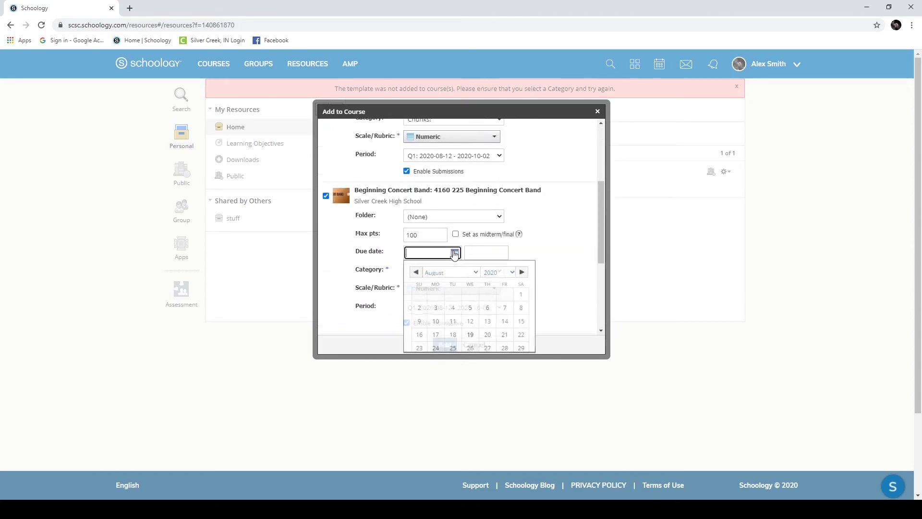
{"action": "left_click", "coordinate": [509, 336]}
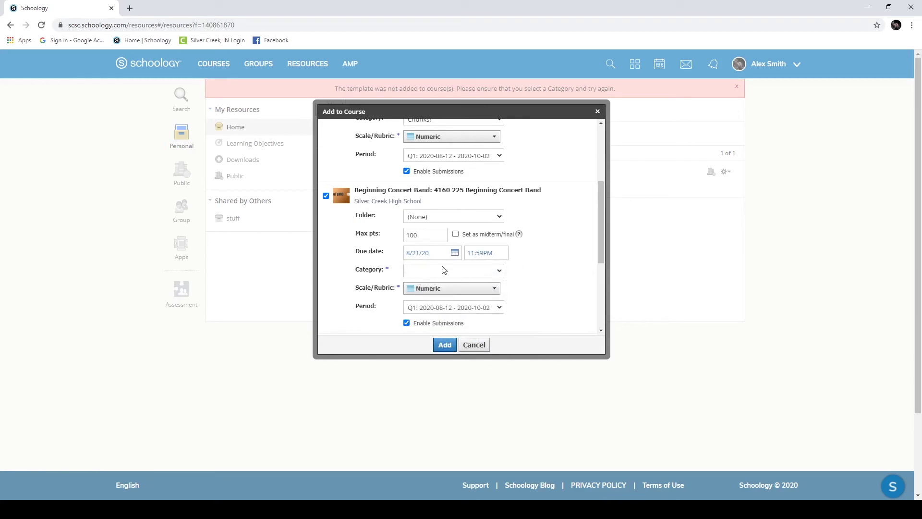
{"action": "left_click", "coordinate": [443, 298]}
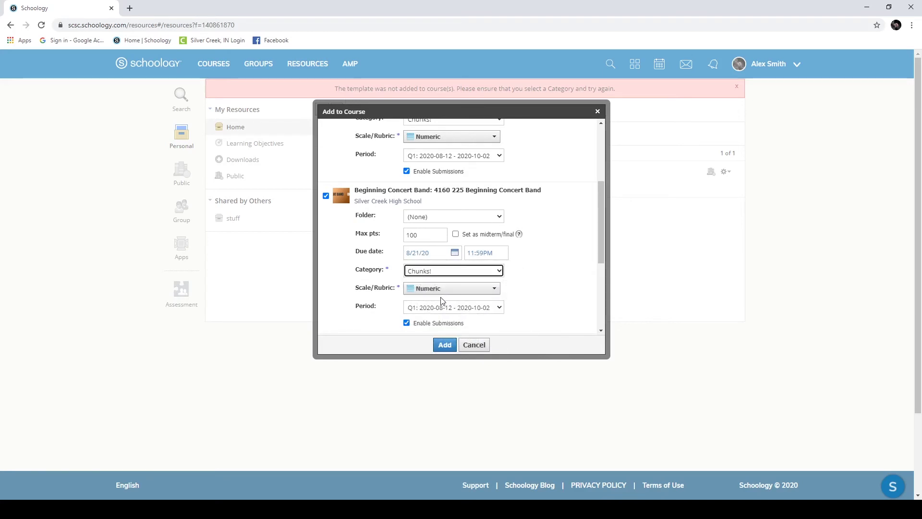
{"action": "left_click", "coordinate": [444, 345]}
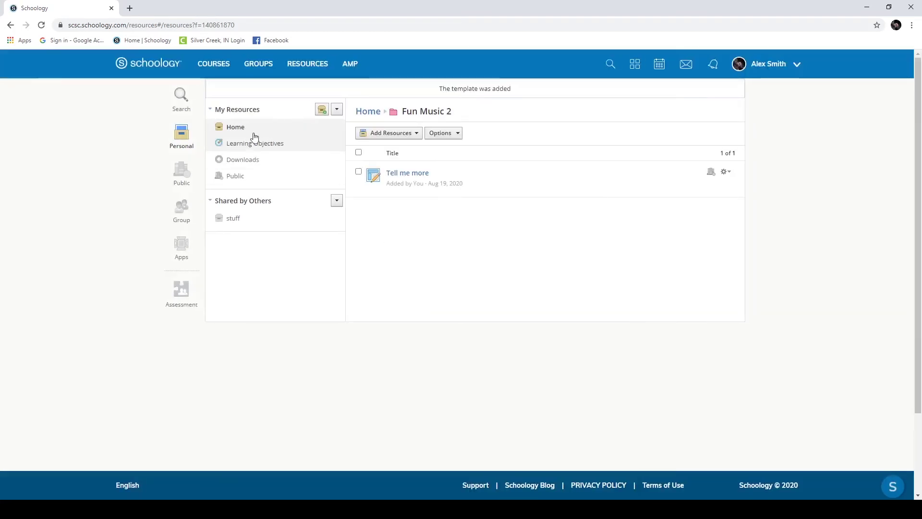
- Open Tell me more in Beginning Concert Band 4160 221 and 4160 225, then return to Resources
{"action": "left_click", "coordinate": [211, 65]}
{"action": "left_click", "coordinate": [191, 149]}
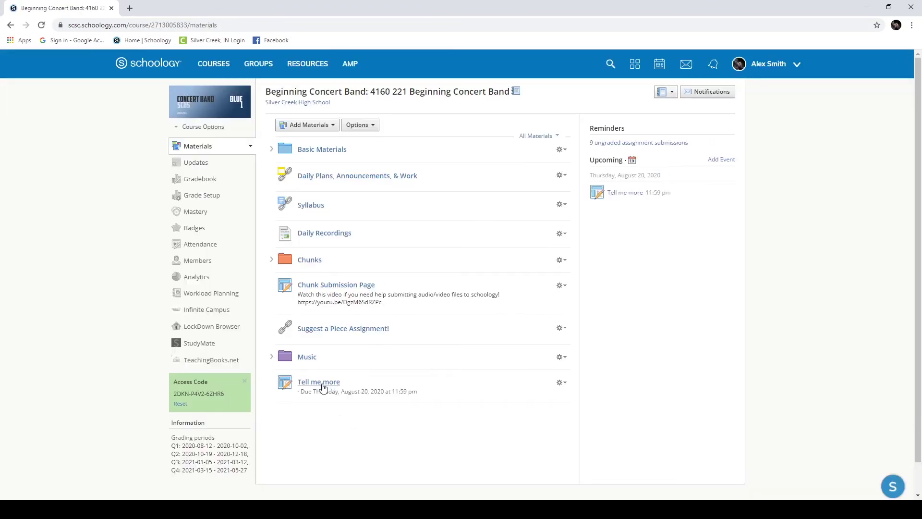
{"action": "left_click", "coordinate": [322, 387]}
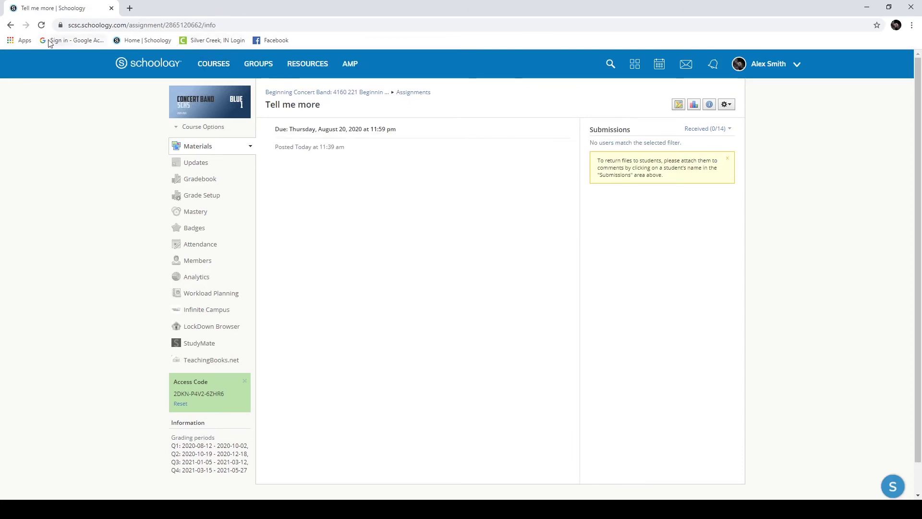
{"action": "left_click", "coordinate": [203, 70]}
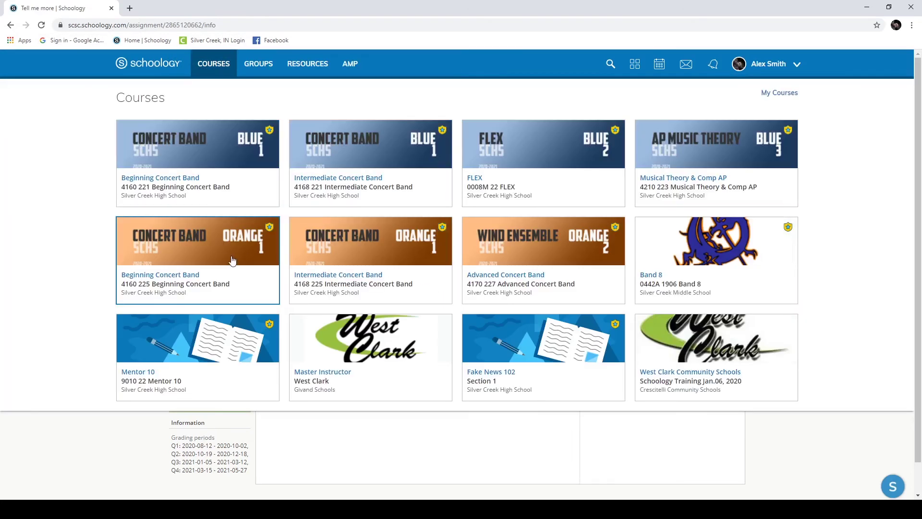
{"action": "left_click", "coordinate": [217, 261]}
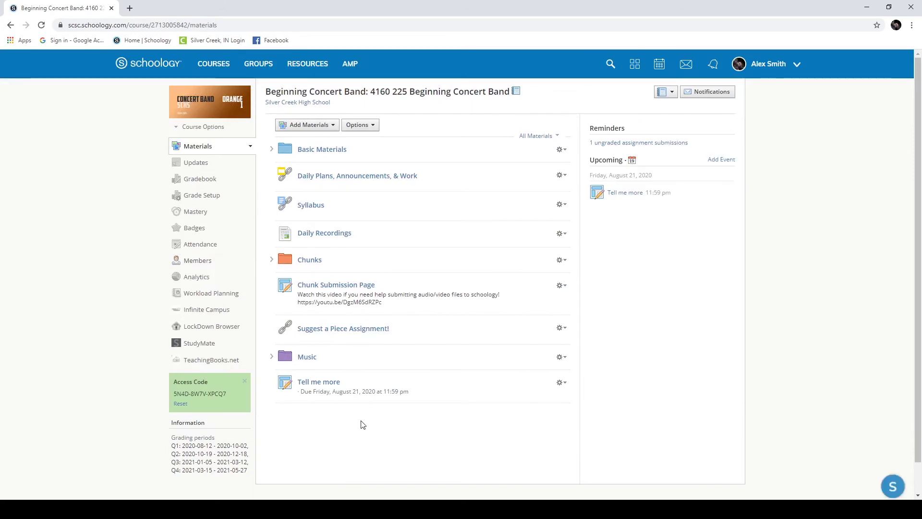
{"action": "left_click", "coordinate": [310, 384]}
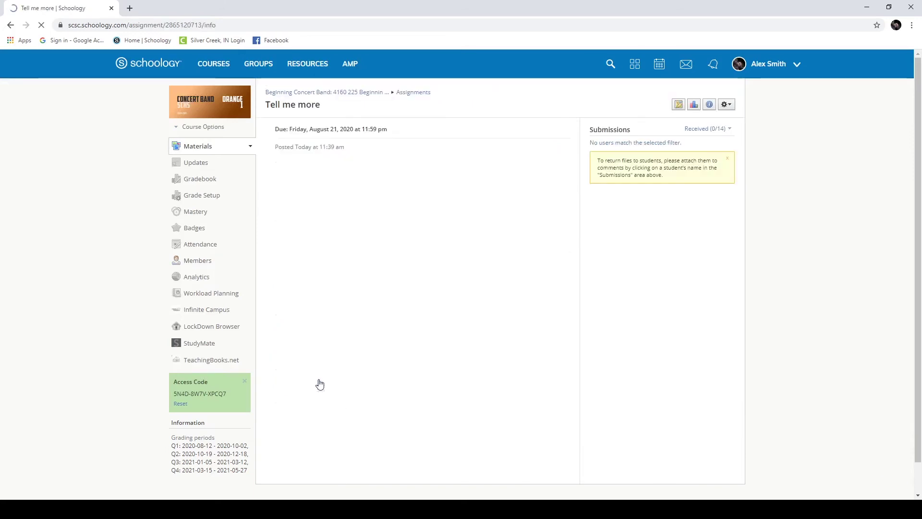
{"action": "left_click", "coordinate": [309, 67]}
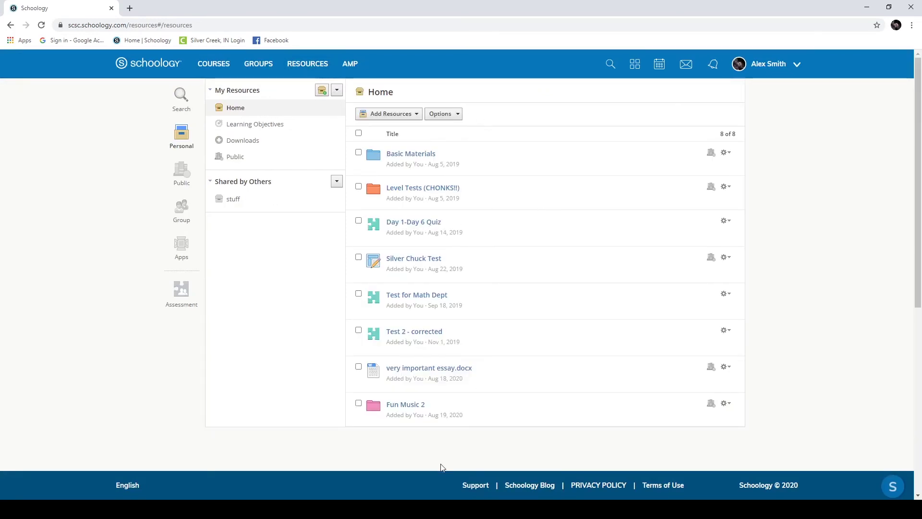
- Open the Fun Music 2 folder and the Tell me more template's actions menu
{"action": "scroll", "coordinate": [439, 301], "scroll_direction": "down", "scroll_amount": 1}
{"action": "scroll", "coordinate": [439, 301], "scroll_direction": "down", "scroll_amount": 3}
{"action": "scroll", "coordinate": [424, 290], "scroll_direction": "up", "scroll_amount": 3}
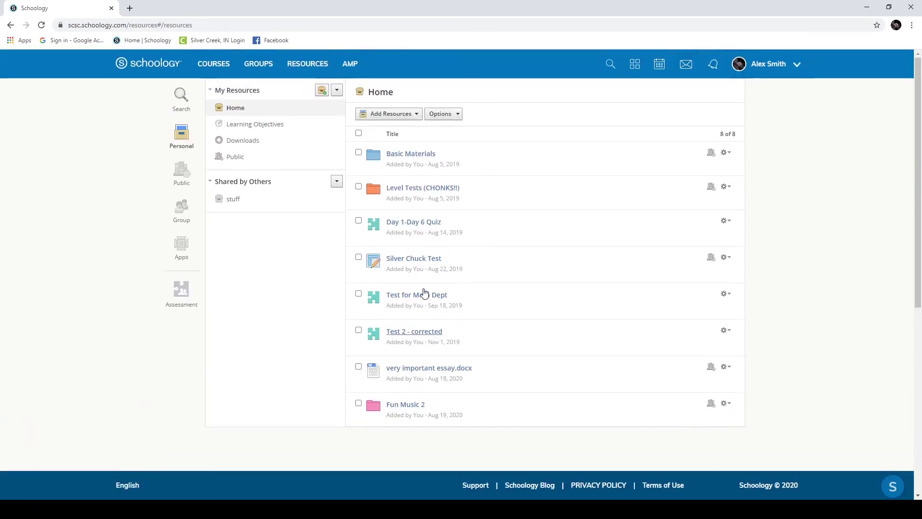
{"action": "left_click", "coordinate": [420, 411]}
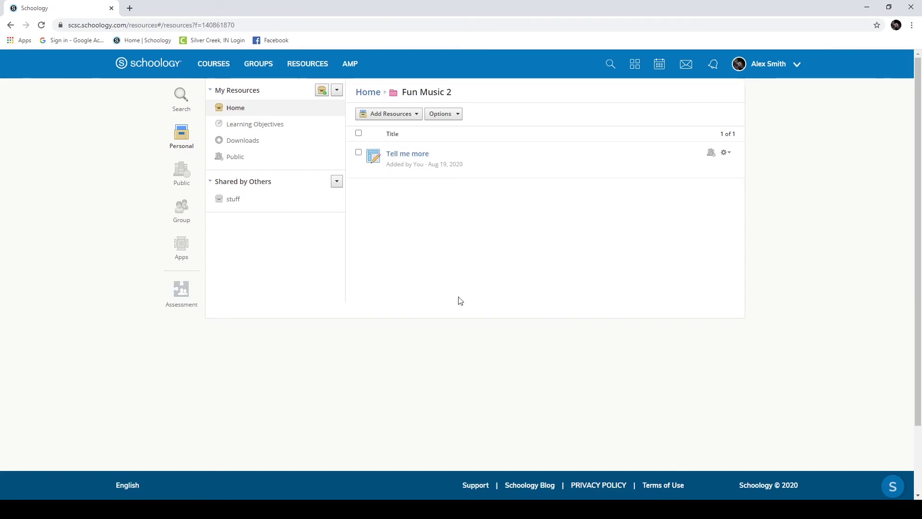
{"action": "left_click", "coordinate": [725, 152]}
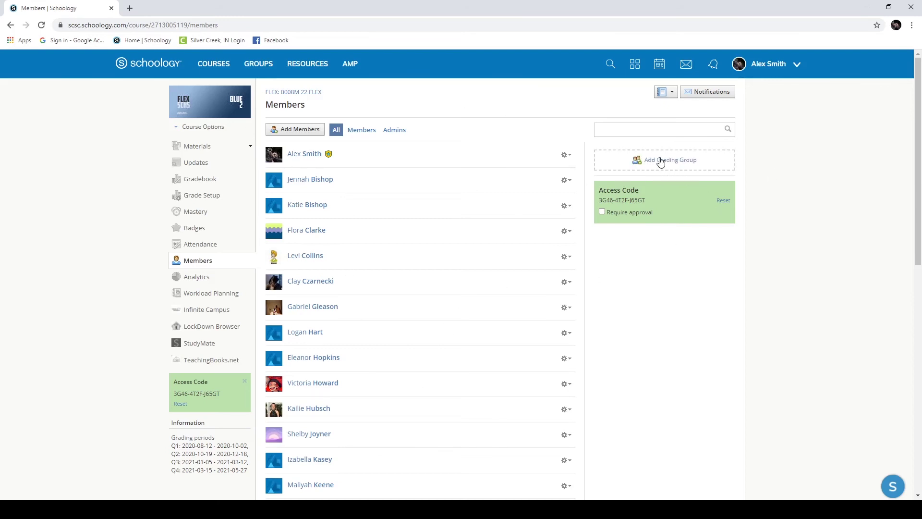
- Open the FLEX: 0008M 22 FLEX course's member list and start a new grading group
{"action": "left_click", "coordinate": [222, 68]}
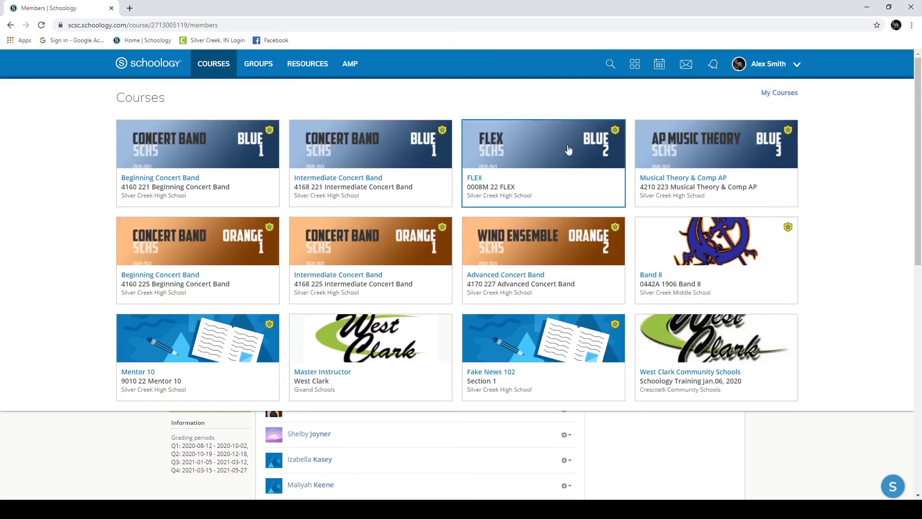
{"action": "left_click", "coordinate": [527, 132]}
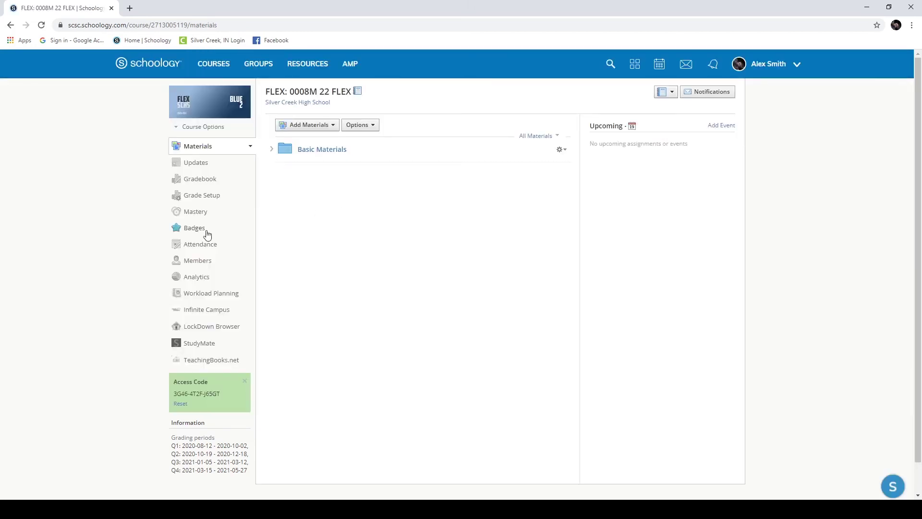
{"action": "left_click", "coordinate": [197, 263]}
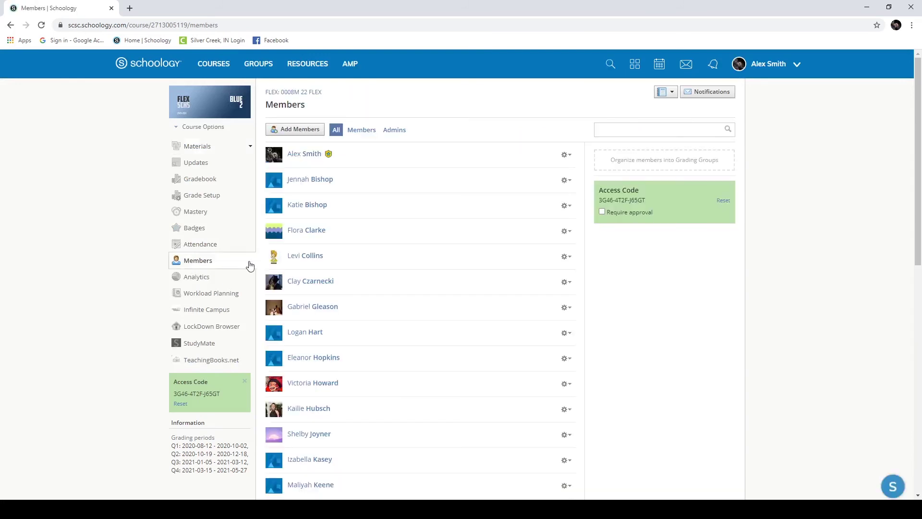
{"action": "left_click", "coordinate": [652, 163]}
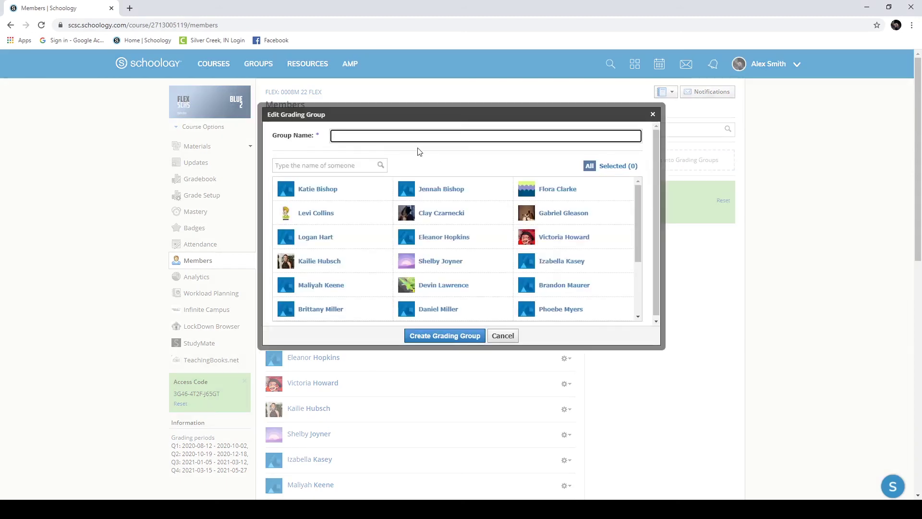
- Create a 'Clarinets' grading group with two students, view only its members, then return to course materials
{"action": "type", "text": "Clarinets"}
{"action": "left_click", "coordinate": [327, 191]}
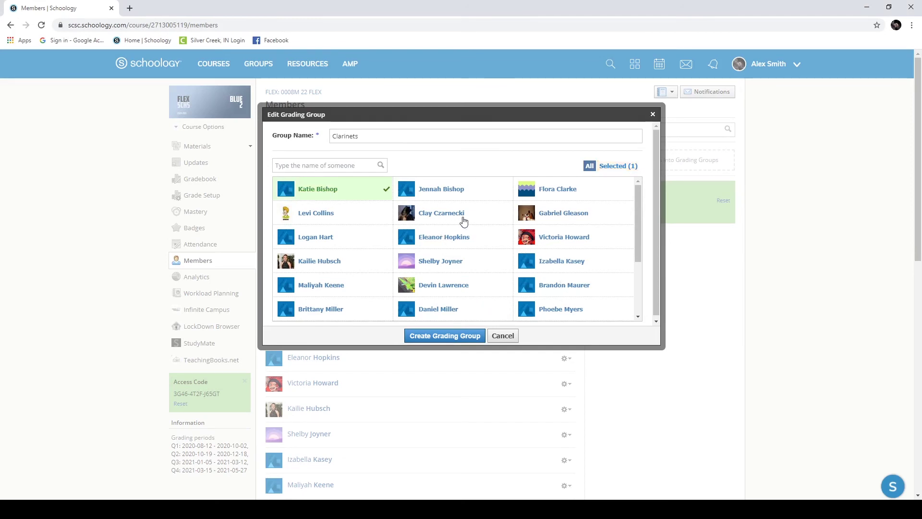
{"action": "left_click", "coordinate": [561, 241]}
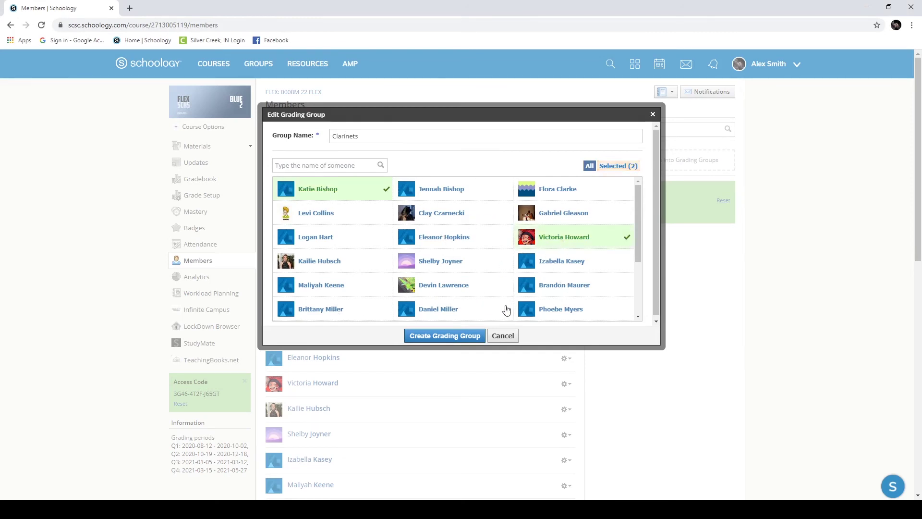
{"action": "left_click", "coordinate": [441, 336]}
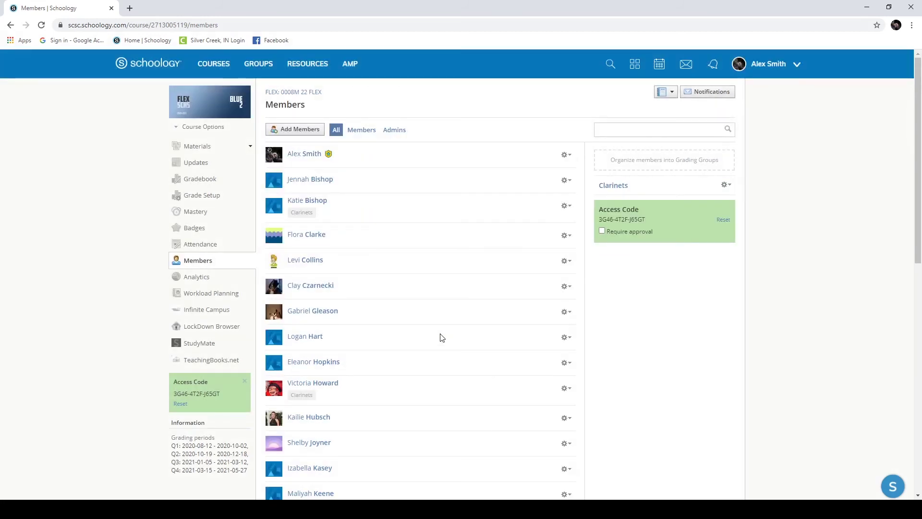
{"action": "left_click", "coordinate": [622, 186]}
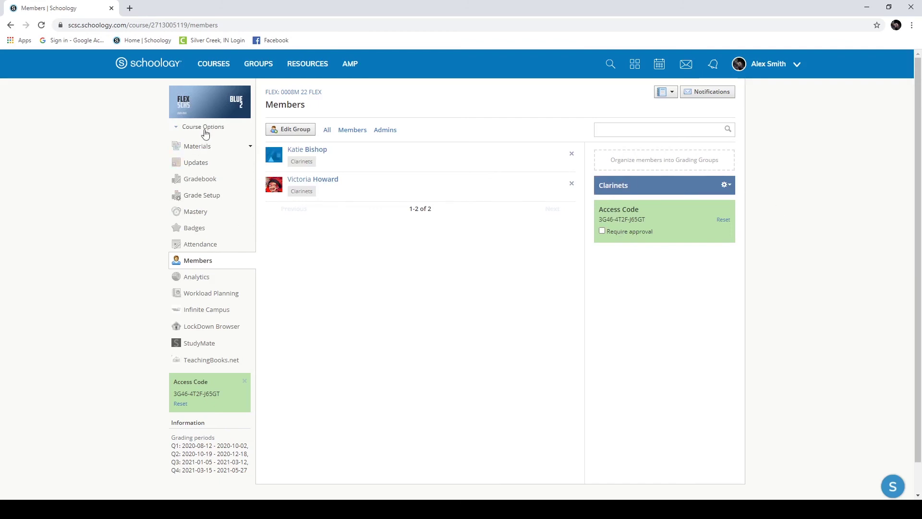
{"action": "left_click", "coordinate": [284, 92]}
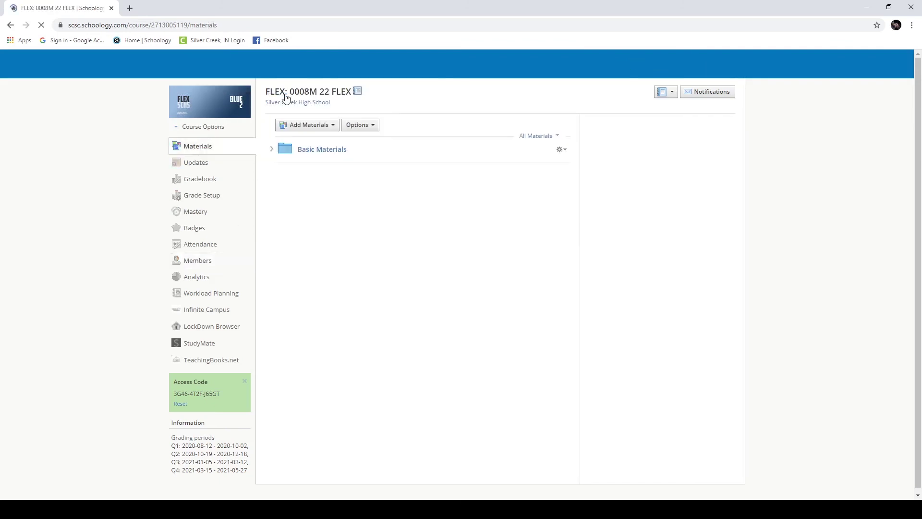
{"action": "left_click", "coordinate": [318, 126]}
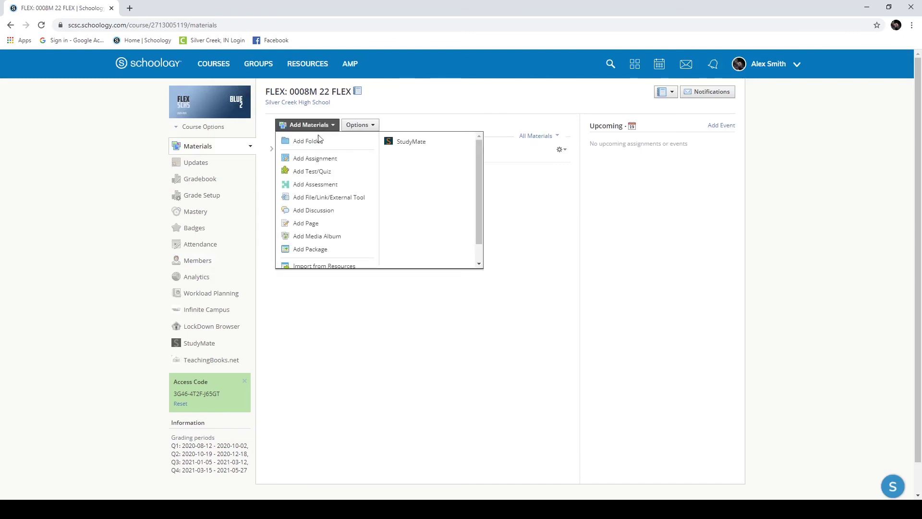
{"action": "left_click", "coordinate": [329, 158]}
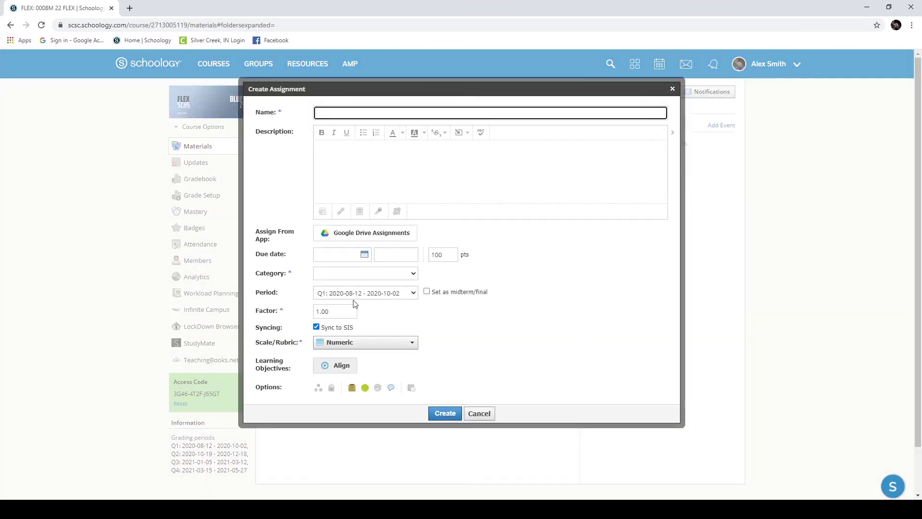
{"action": "left_click", "coordinate": [318, 389]}
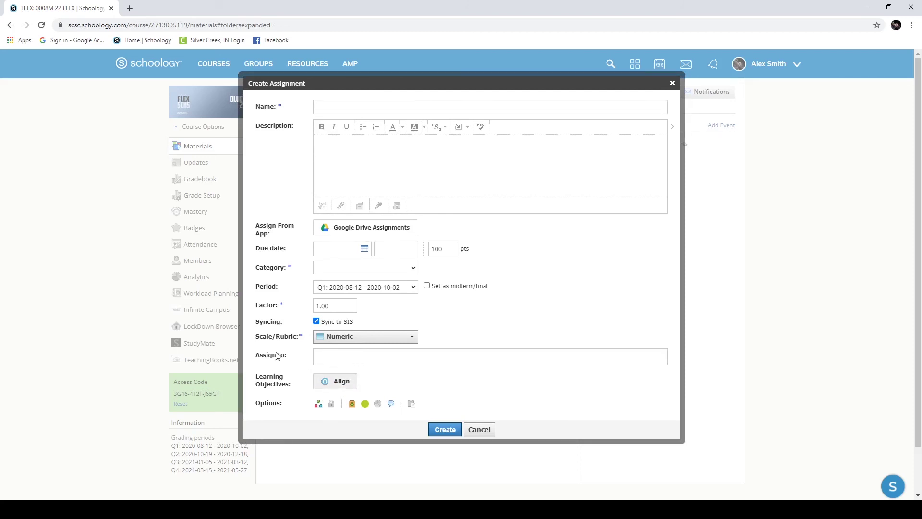
{"action": "left_click", "coordinate": [318, 353]}
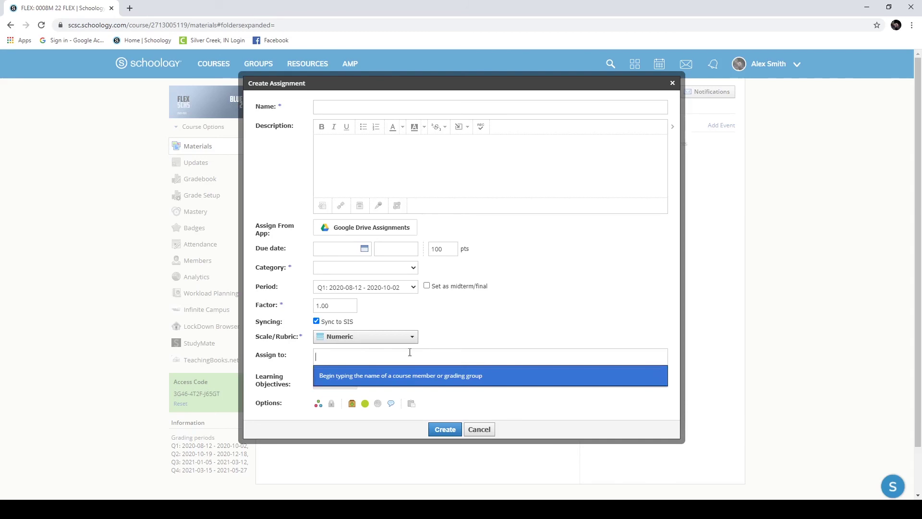
{"action": "type", "text": "jo"}
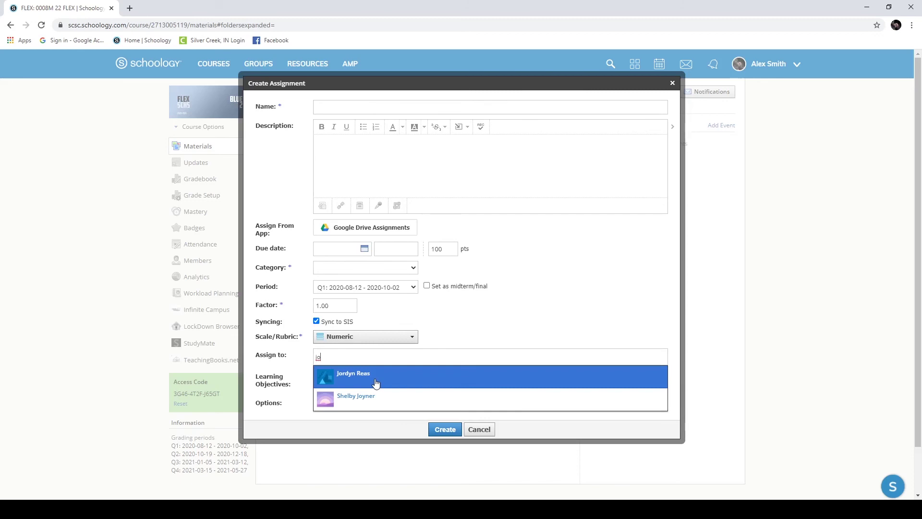
{"action": "left_click", "coordinate": [347, 354]}
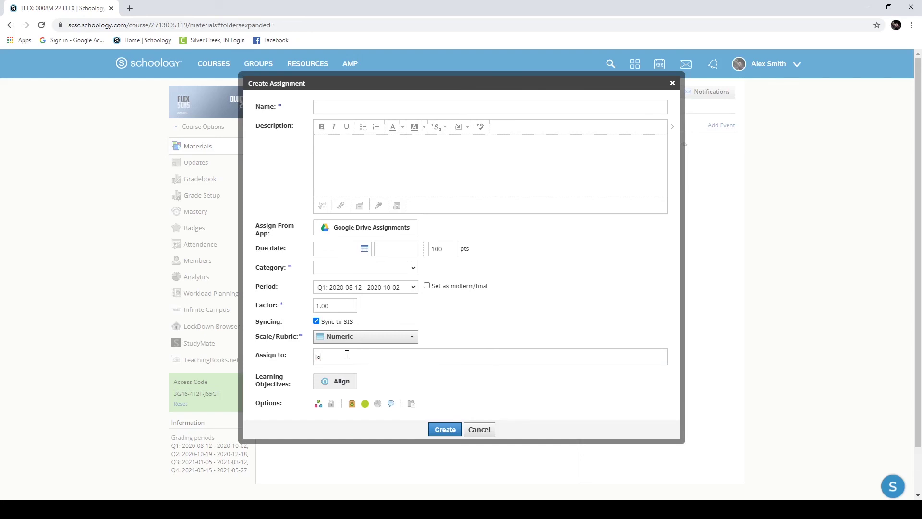
{"action": "key", "text": "BackSpace"}
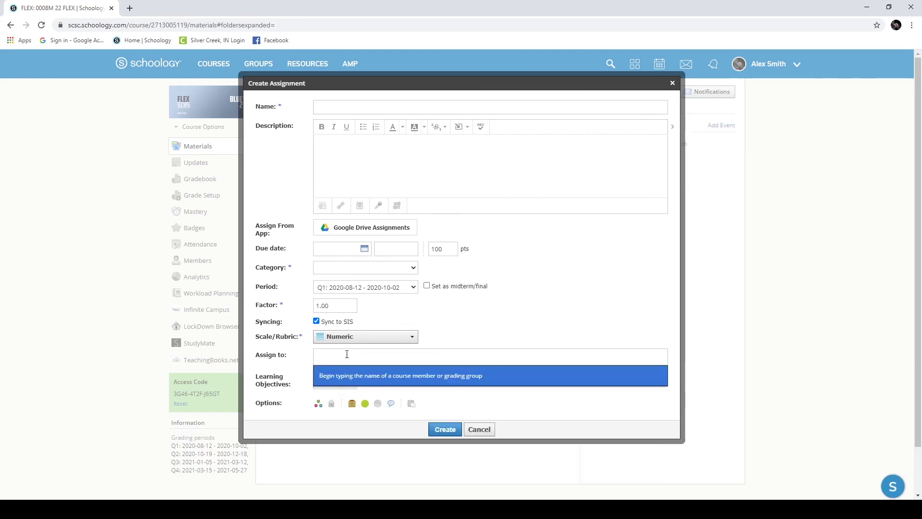
{"action": "type", "text": "Clarin"}
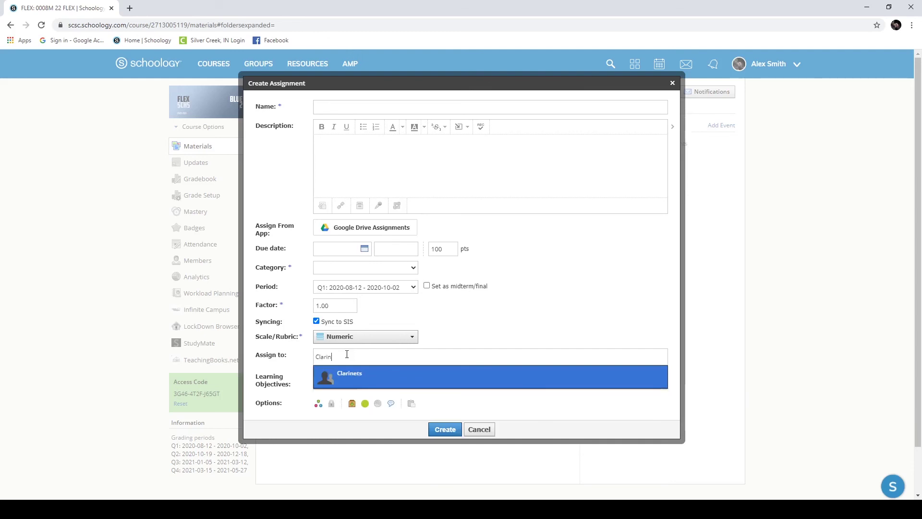
{"action": "left_click", "coordinate": [350, 376]}
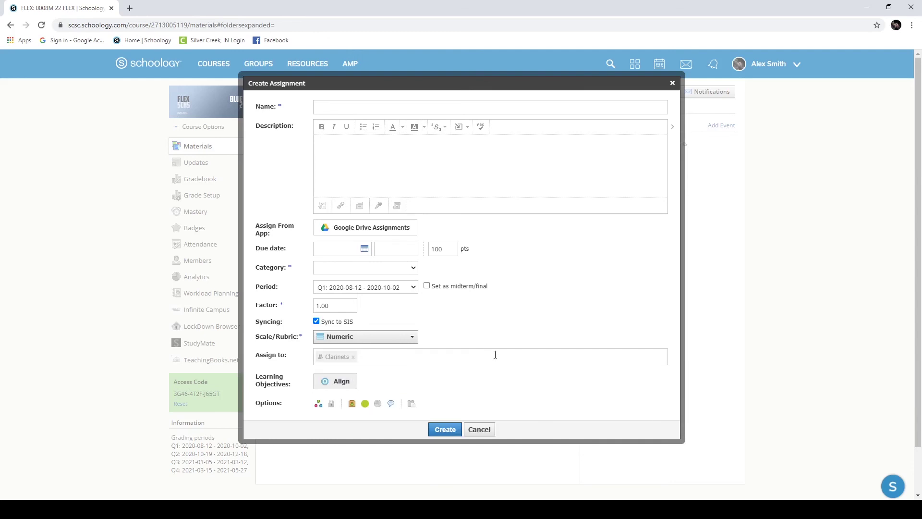
{"action": "left_click", "coordinate": [350, 103]}
{"action": "left_click", "coordinate": [467, 164]}
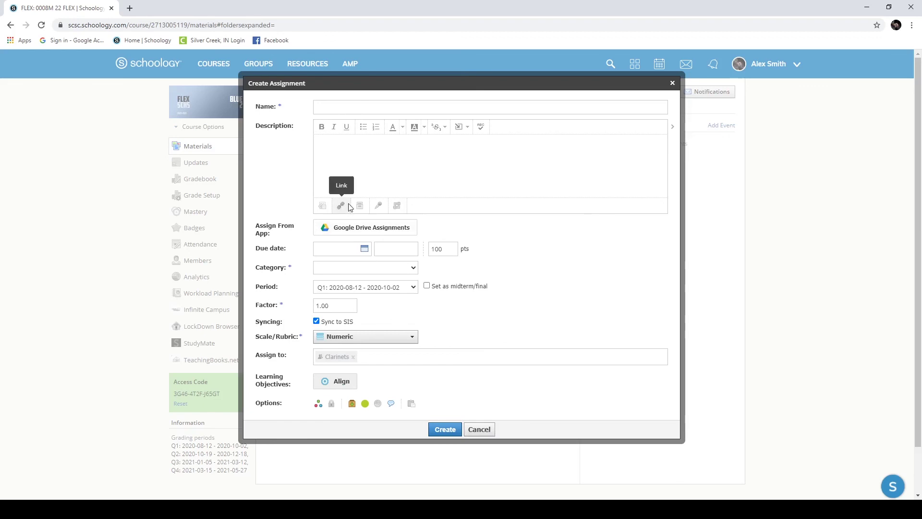
{"action": "left_click", "coordinate": [479, 429]}
{"action": "left_click", "coordinate": [310, 125]}
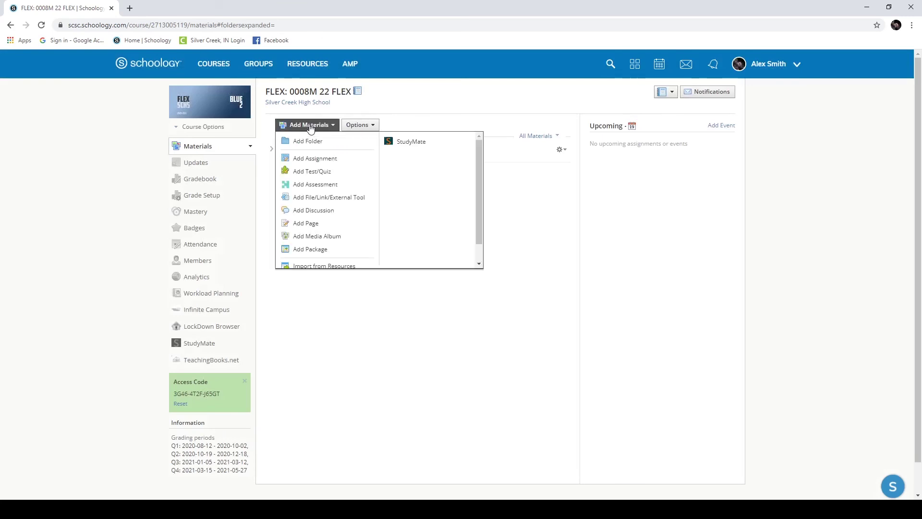
{"action": "left_click", "coordinate": [327, 188]}
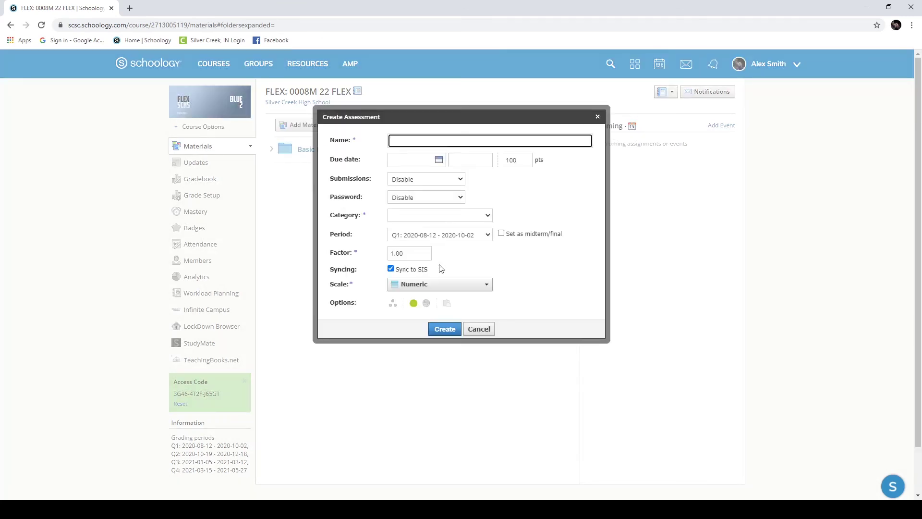
{"action": "left_click", "coordinate": [393, 305]}
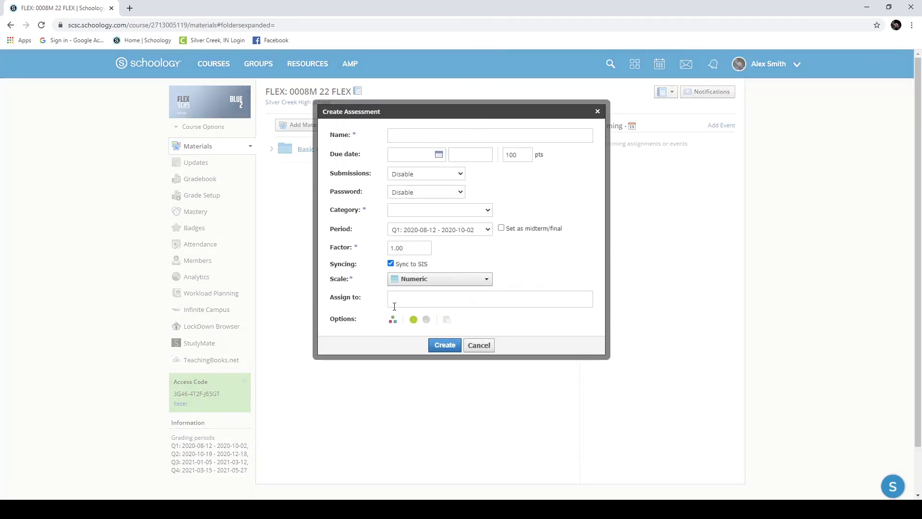
{"action": "type", "text": "cla"}
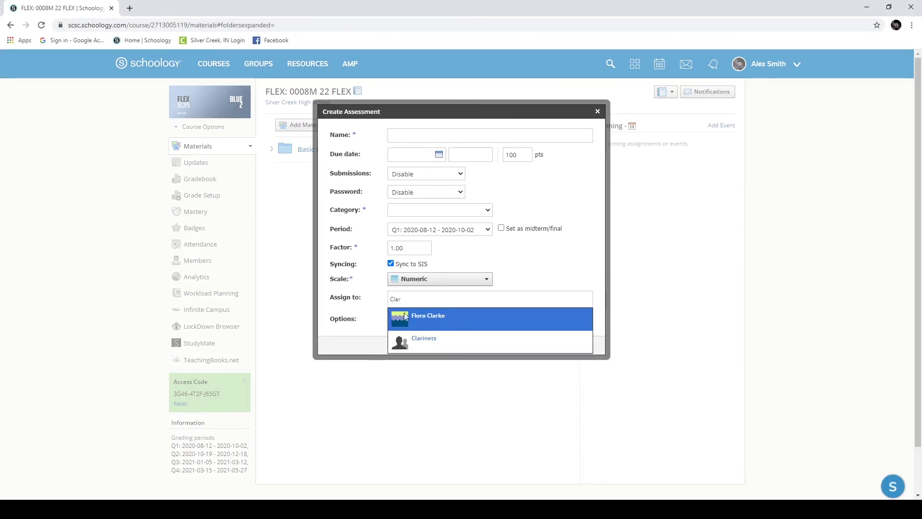
{"action": "left_click", "coordinate": [407, 315]}
{"action": "left_click", "coordinate": [482, 345]}
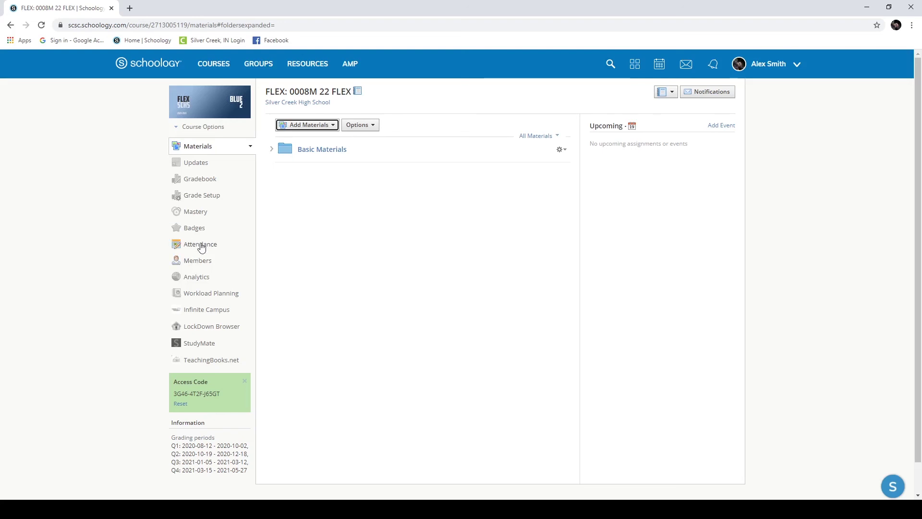
{"action": "left_click", "coordinate": [204, 262]}
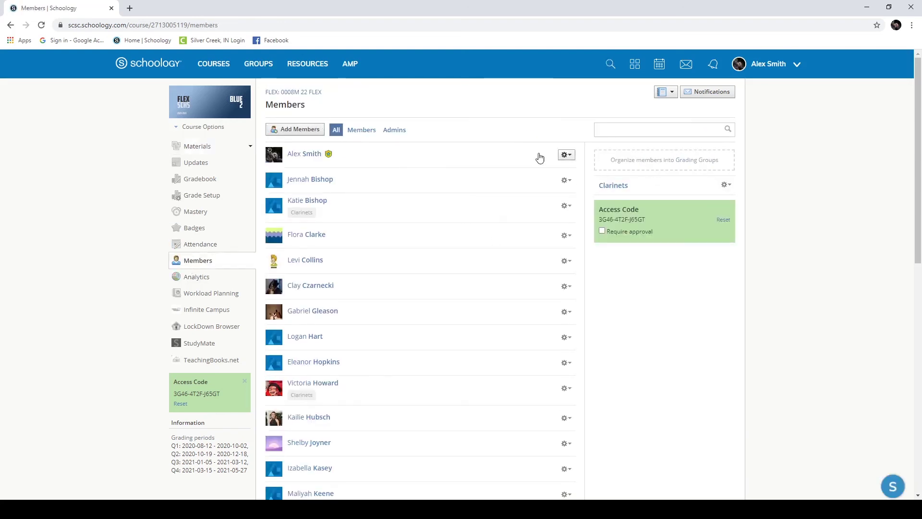